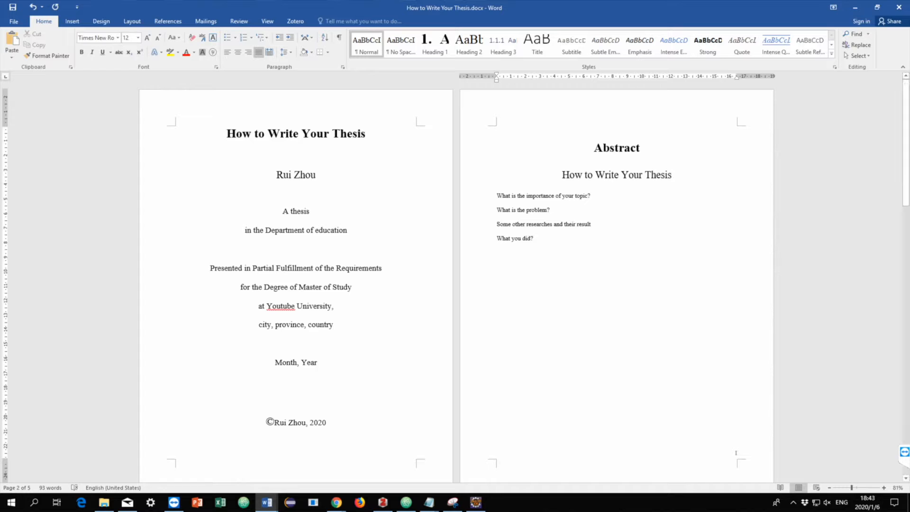
Apply 1, 1.1, 1.1.1 multilevel numbering to all the chapter and section headings from Introduction through Bibliography
scroll(457, 280, down, 6)
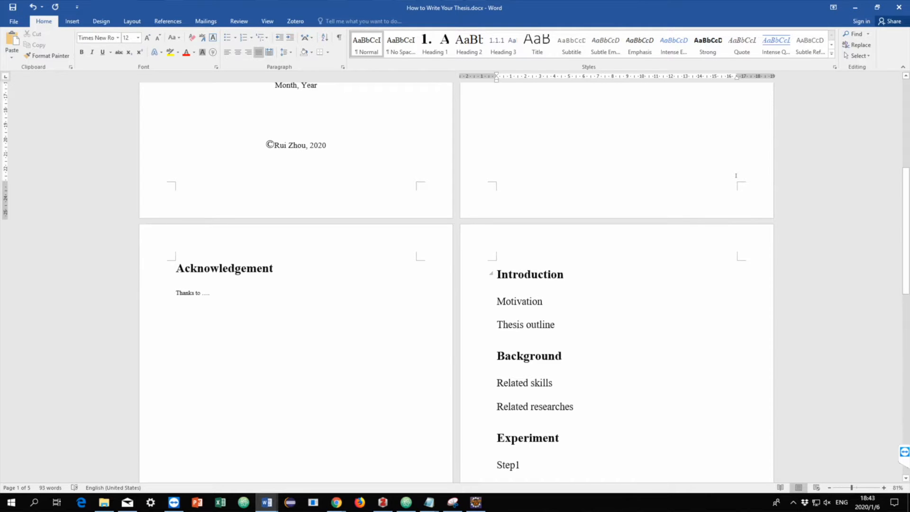
scroll(735, 175, down, 2)
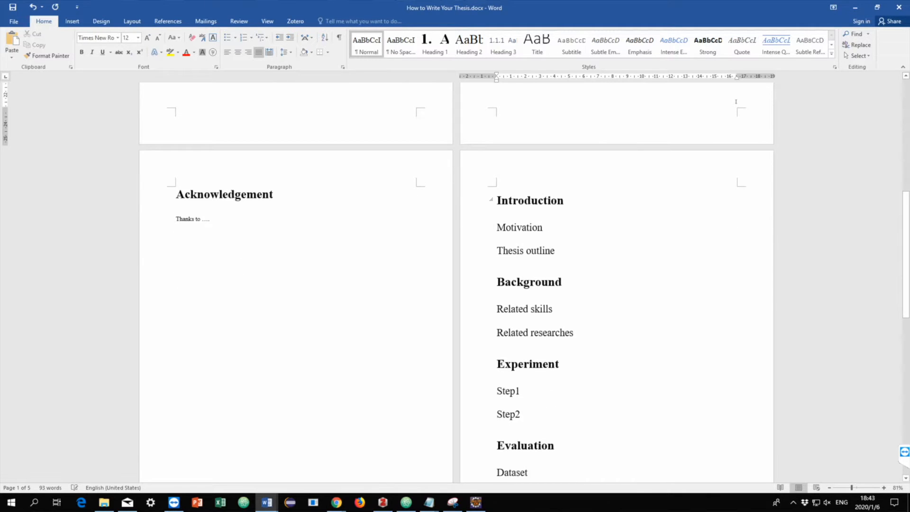
scroll(735, 102, down, 1)
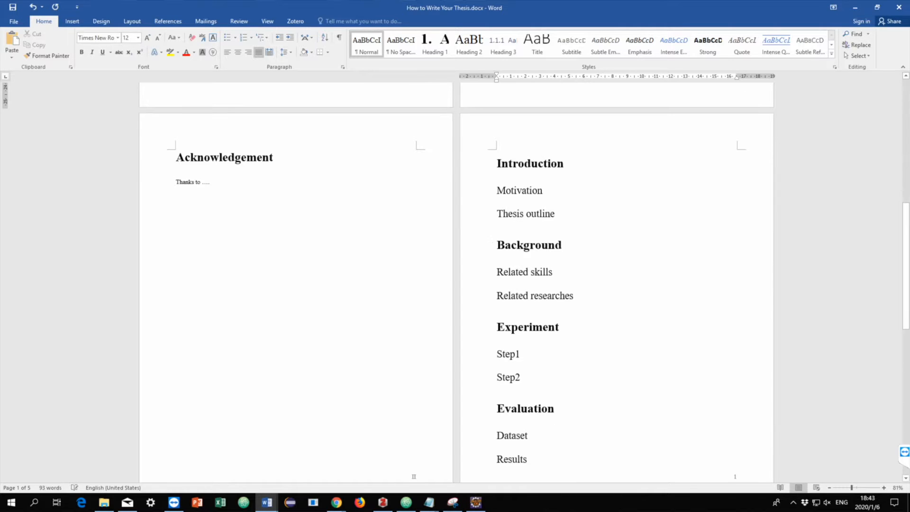
scroll(560, 286, down, 6)
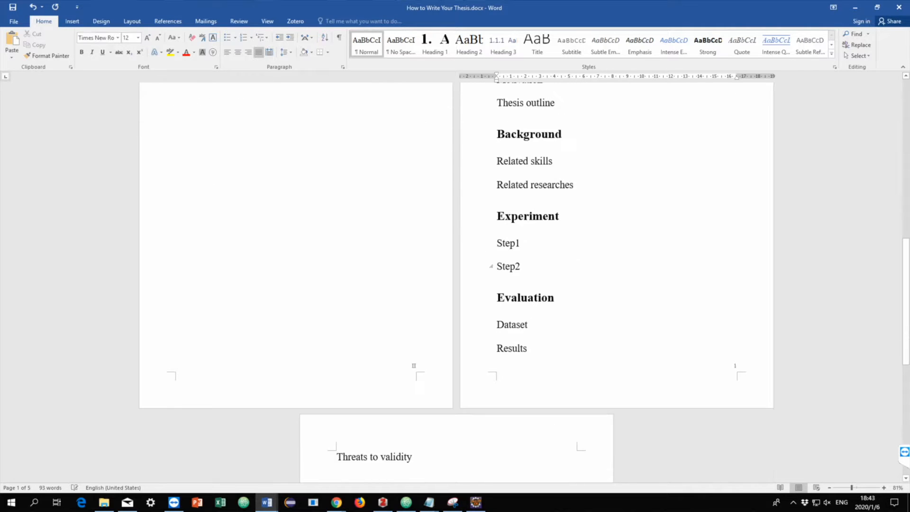
scroll(558, 290, up, 1)
scroll(559, 291, down, 3)
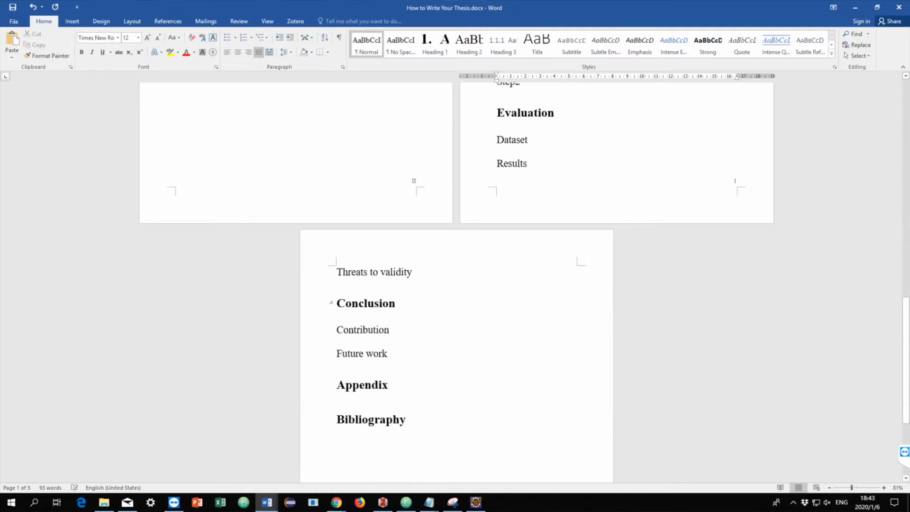
scroll(558, 303, up, 6)
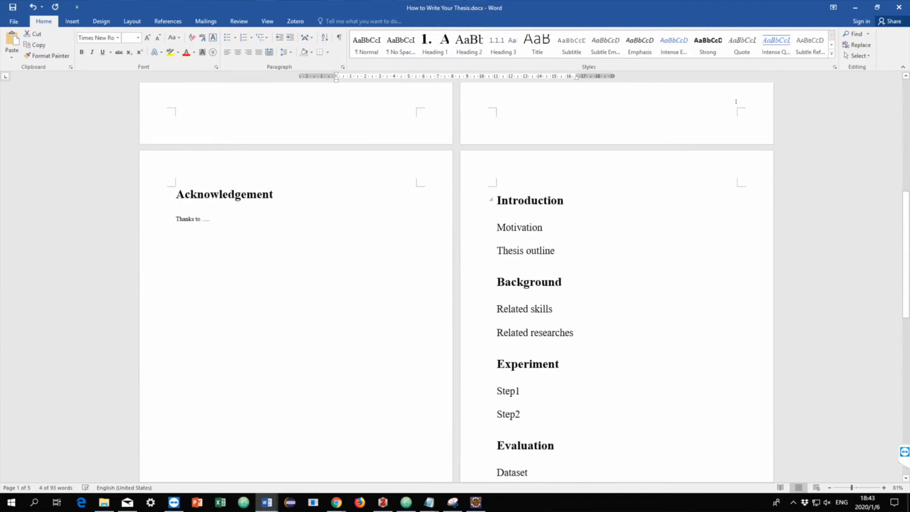
shift+click(486, 192)
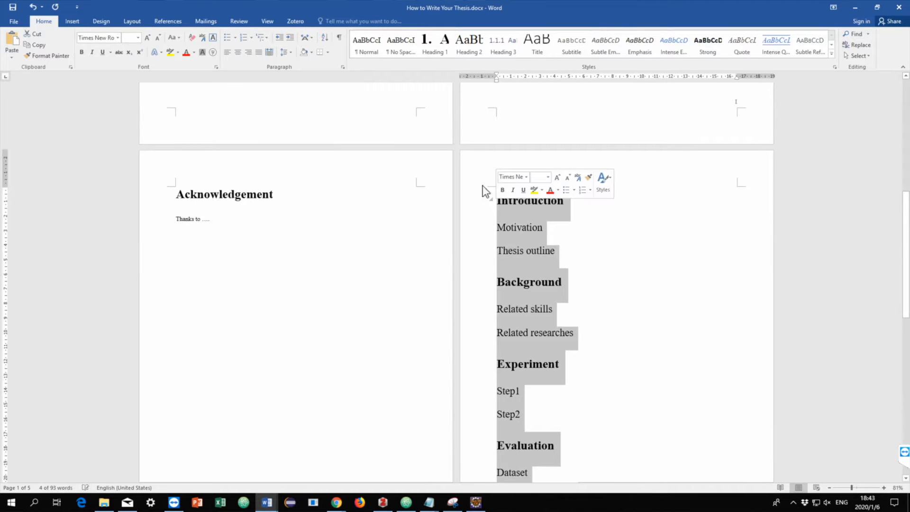
click(266, 39)
mouse_move(360, 133)
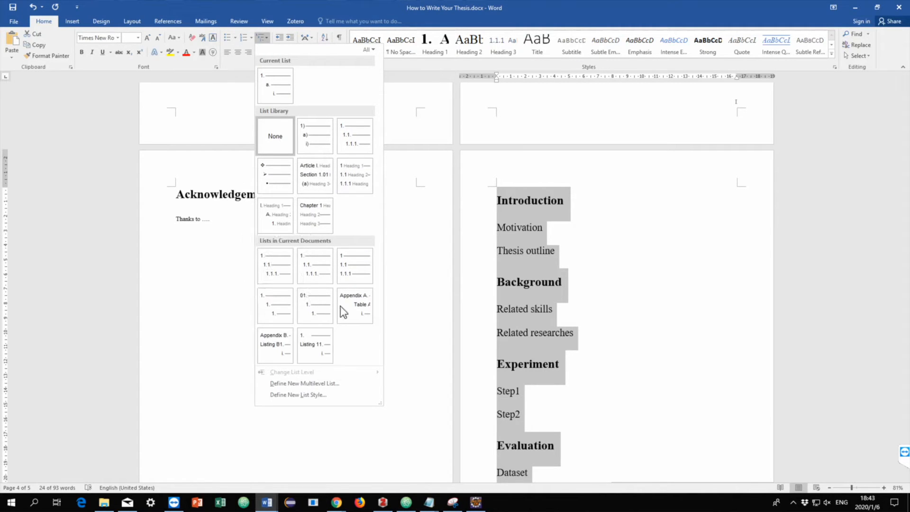
click(289, 264)
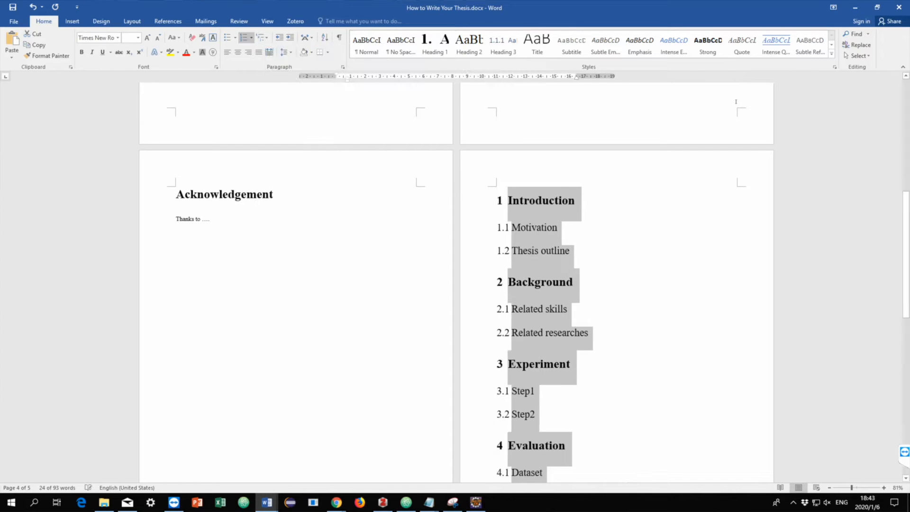
click(648, 276)
Show formatting marks, add three blank paragraphs below the Acknowledgement text, and insert a page break there ahead of the section break
scroll(648, 279, up, 4)
scroll(647, 284, down, 5)
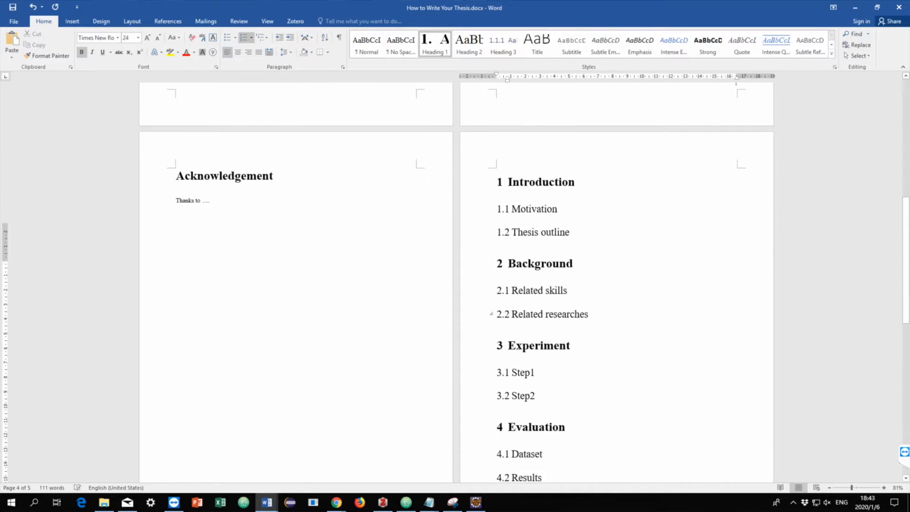
scroll(662, 311, down, 6)
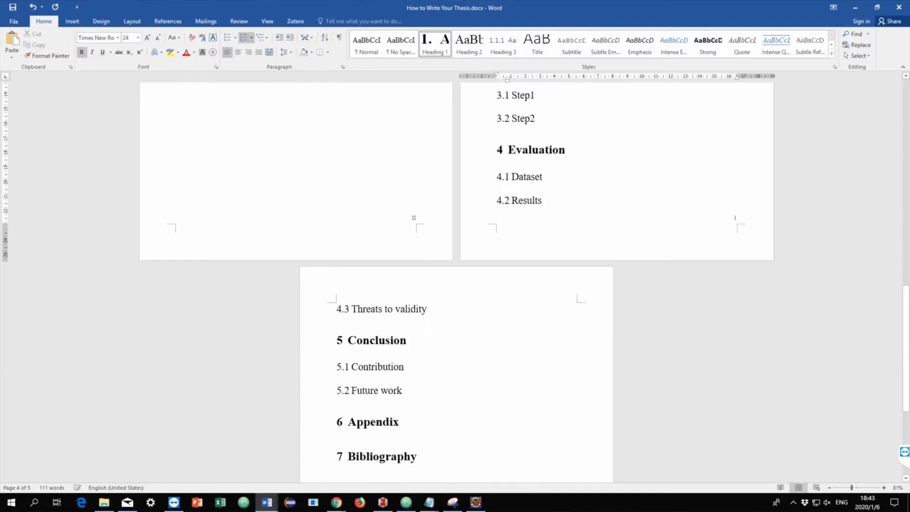
scroll(663, 311, up, 9)
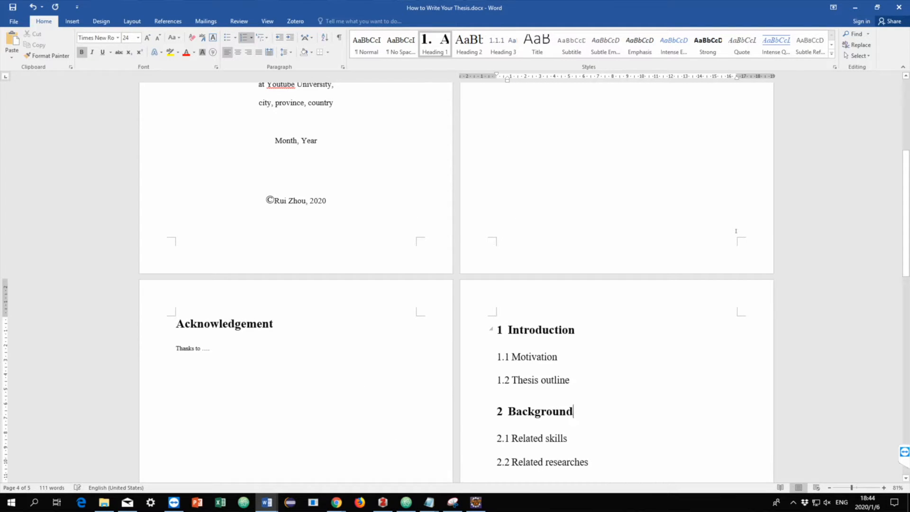
click(339, 37)
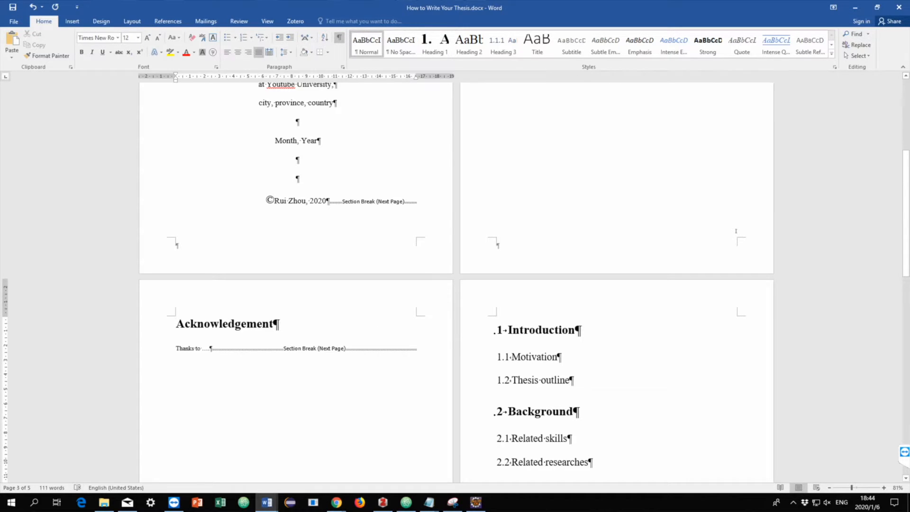
key(Return)
key(Return)
key(Return)
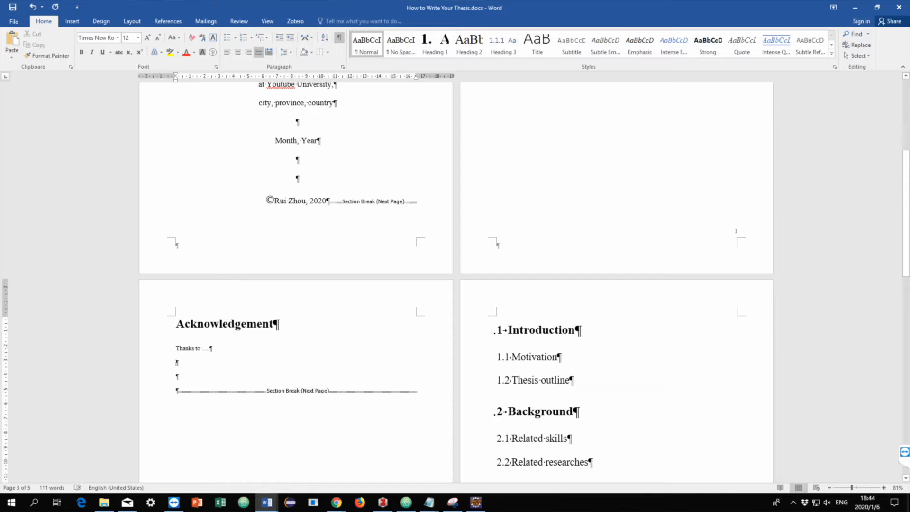
click(78, 19)
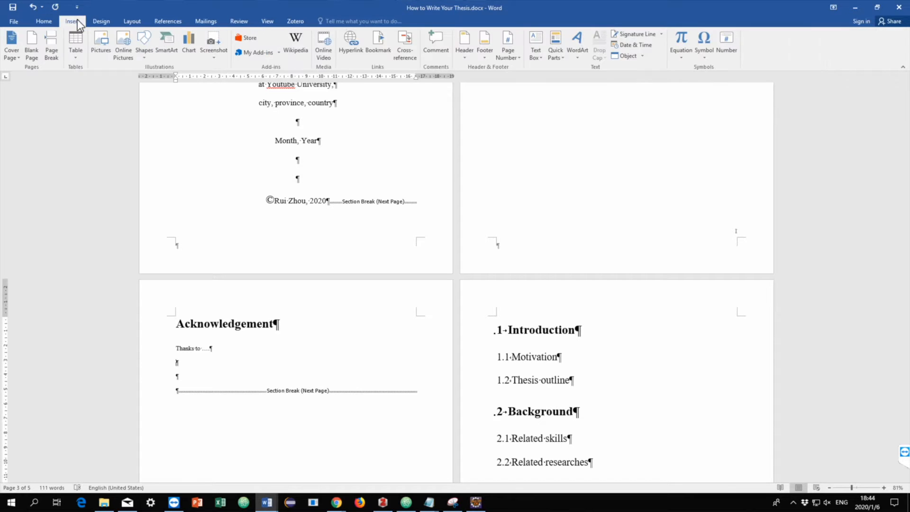
click(53, 47)
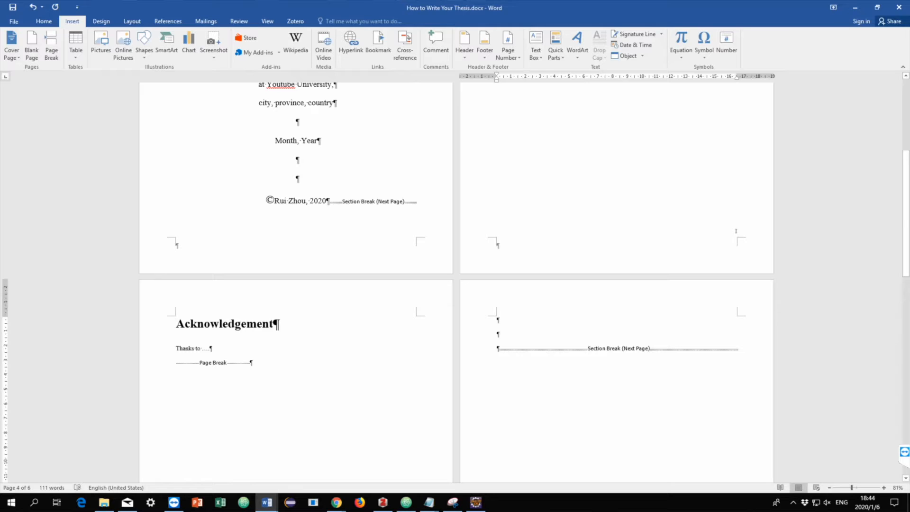
Open the custom table of contents settings for the new blank page after the Acknowledgement
click(139, 21)
click(158, 21)
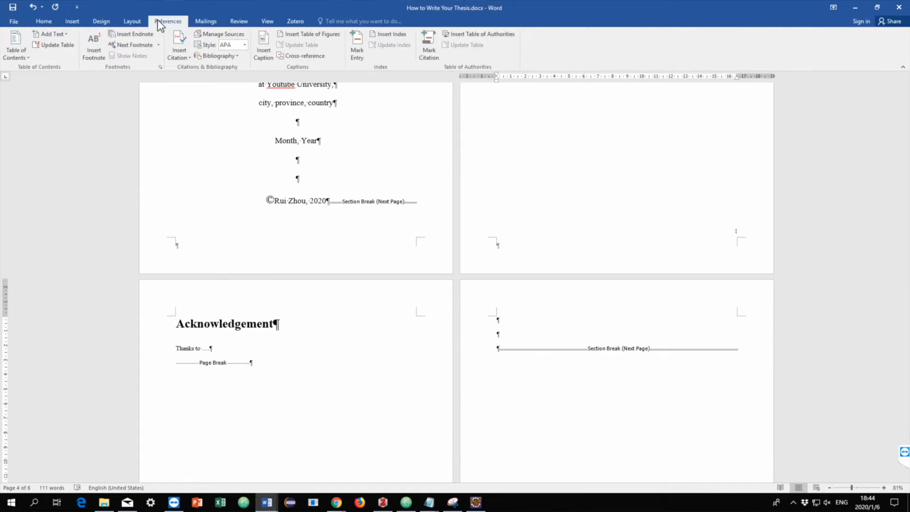
click(24, 50)
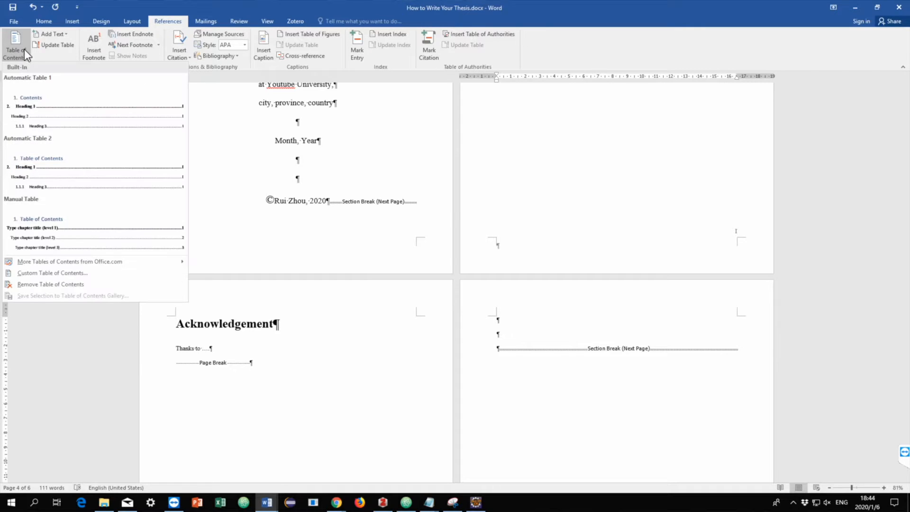
click(65, 272)
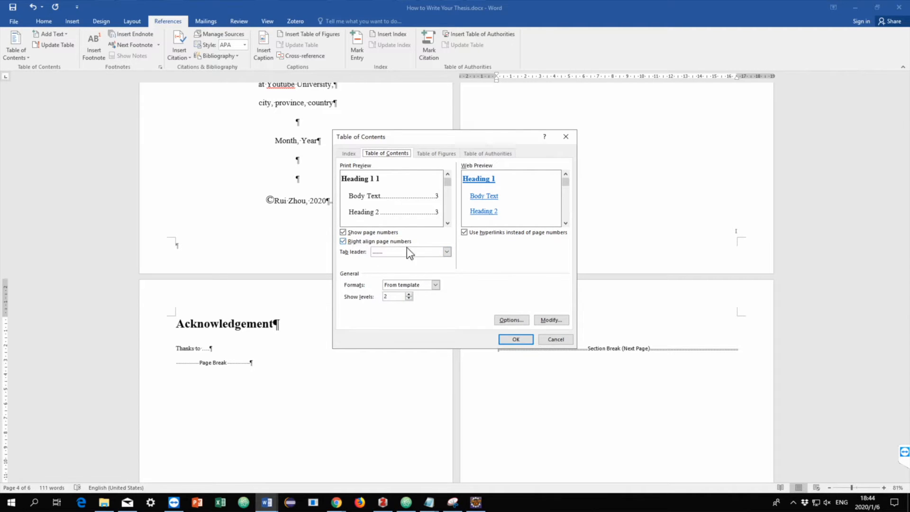
Review the formatting of the TOC 1 and TOC 2 entry styles for the table of contents
click(542, 320)
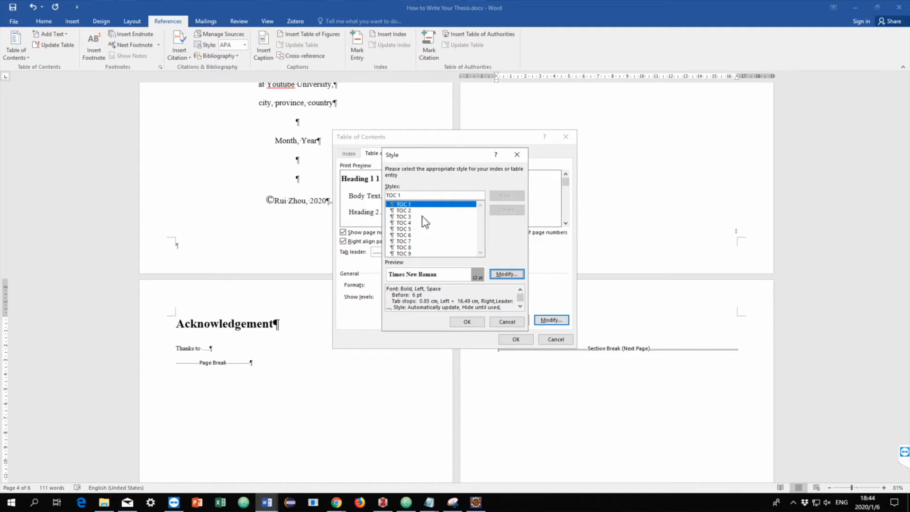
click(507, 274)
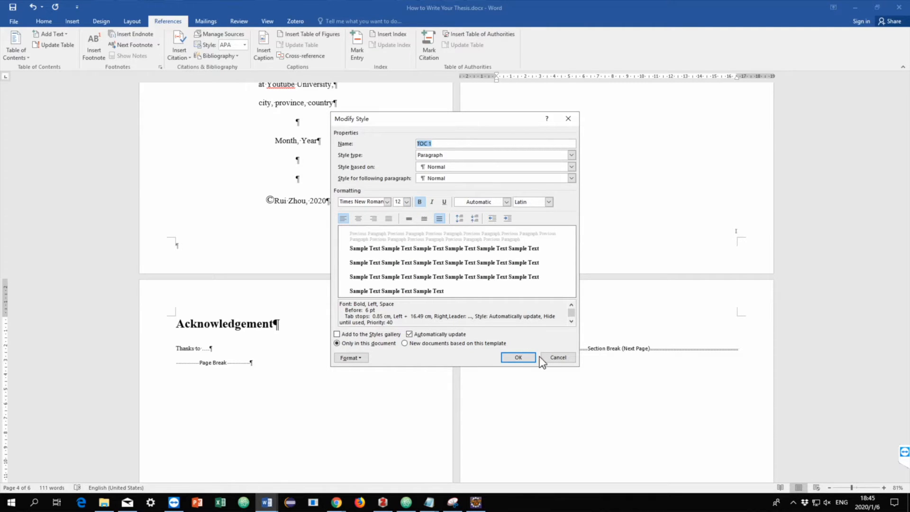
click(553, 358)
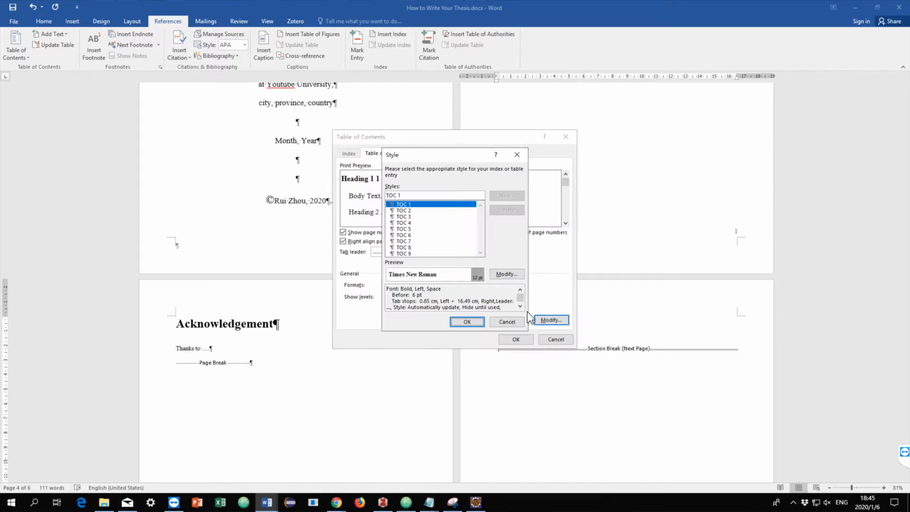
click(428, 212)
click(504, 273)
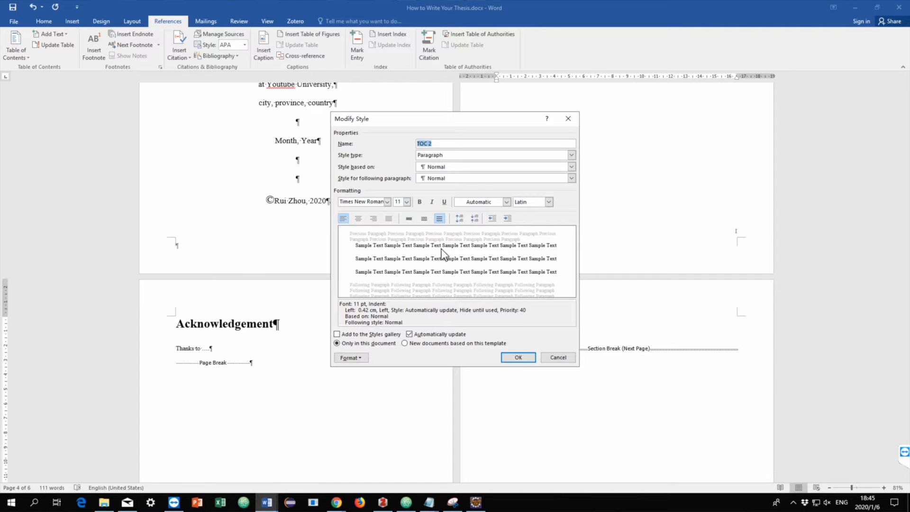
click(511, 359)
click(476, 323)
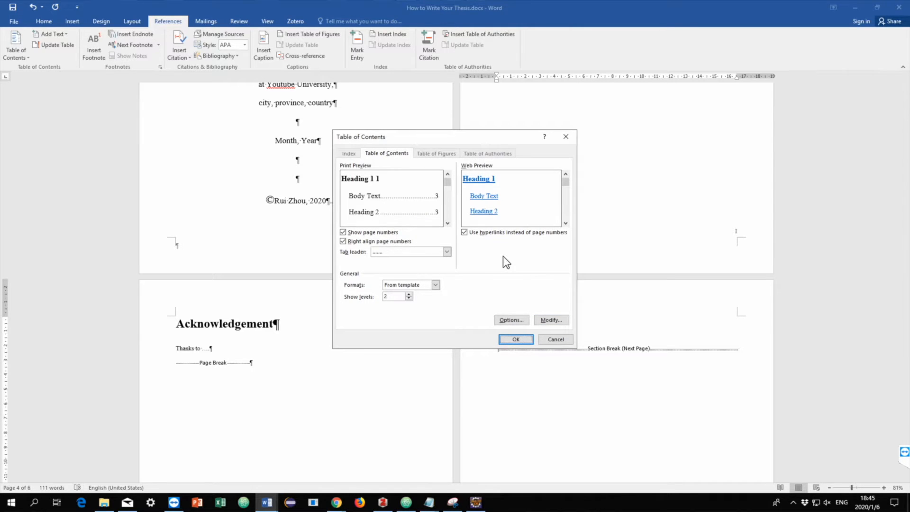
Insert the two-level table of contents with dotted leaders and right-aligned page numbers, and hide the formatting marks
click(523, 340)
click(563, 263)
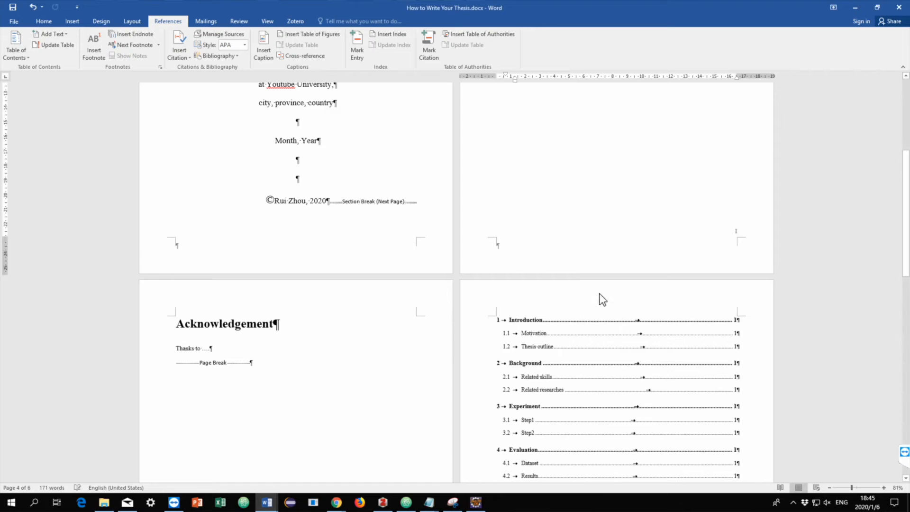
scroll(582, 283, down, 2)
scroll(582, 283, down, 2)
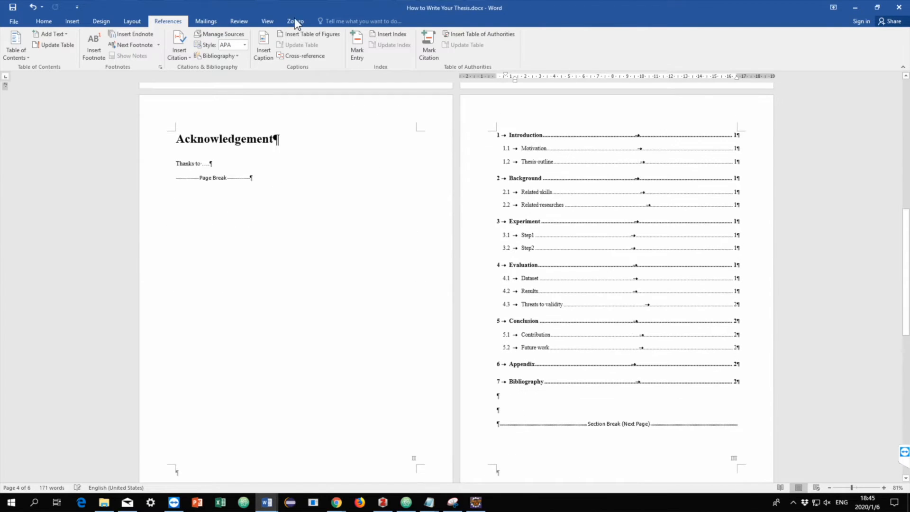
click(49, 23)
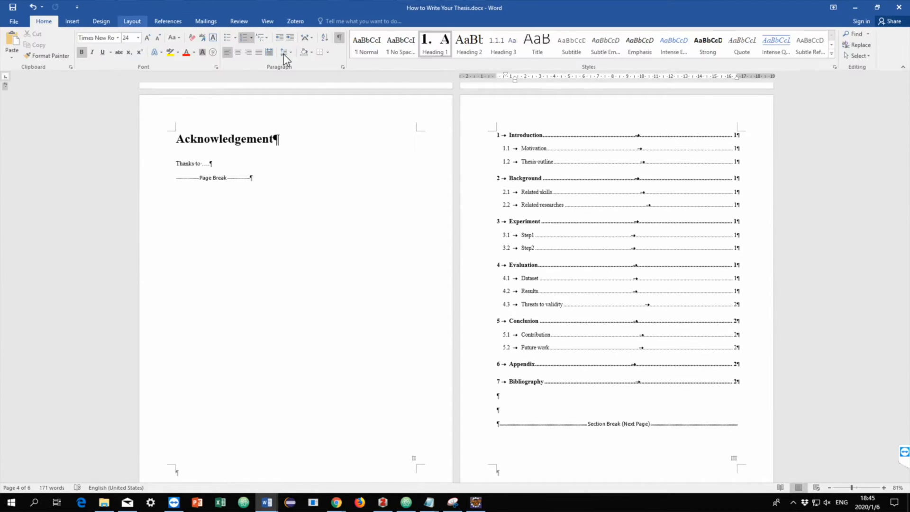
click(341, 40)
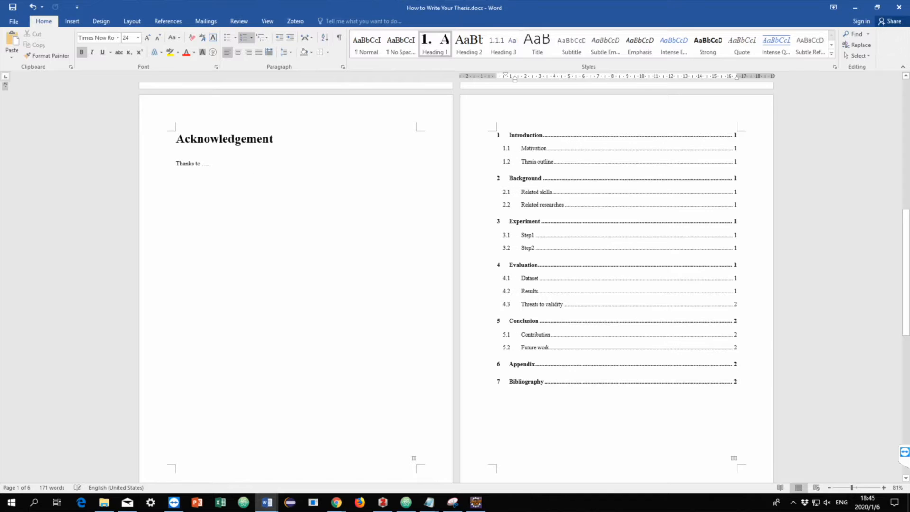
Add a bold, centred "List of Content" title above the table of contents
click(500, 421)
scroll(500, 422, down, 5)
scroll(500, 421, up, 4)
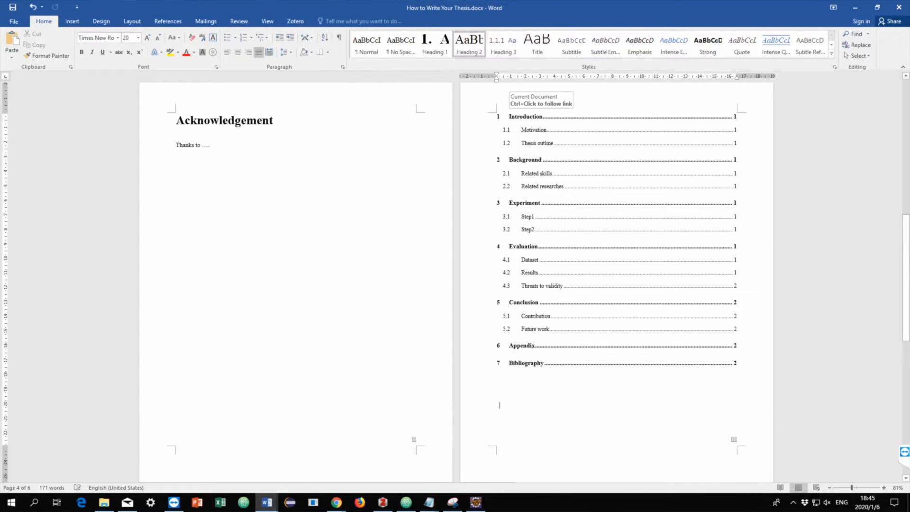
click(540, 117)
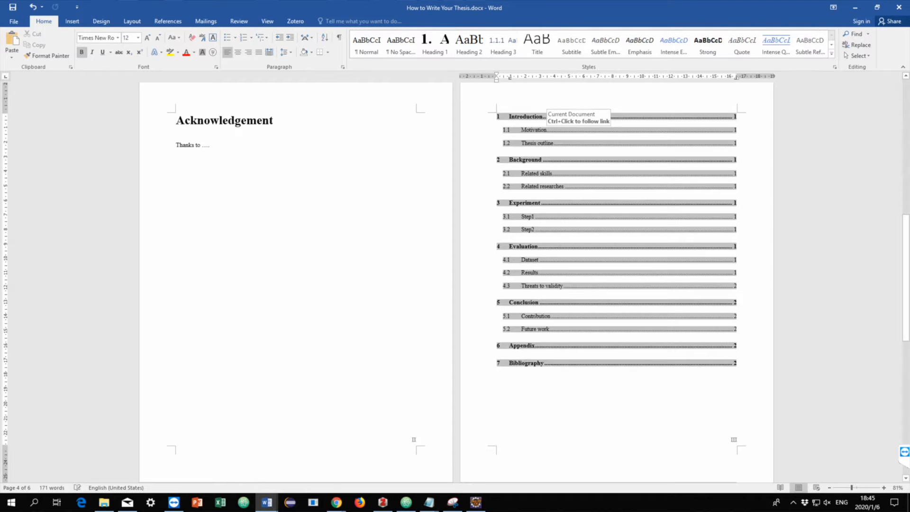
click(176, 159)
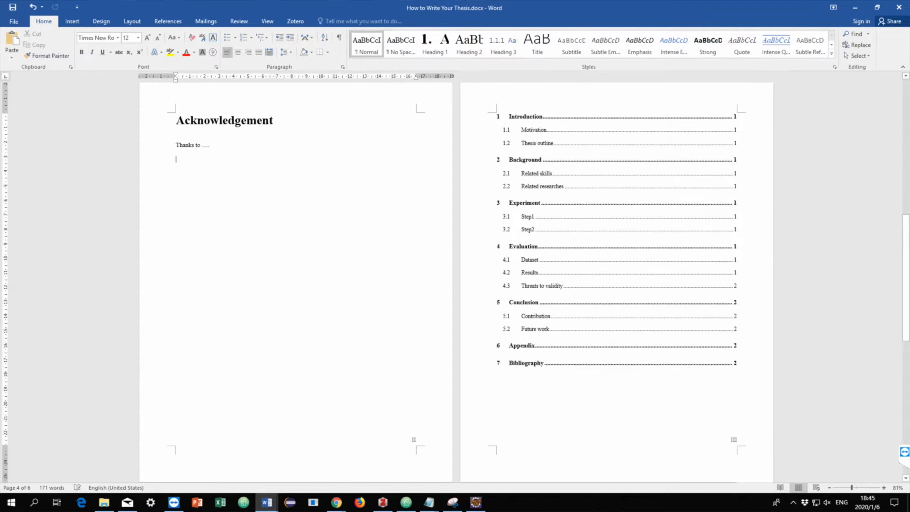
click(497, 116)
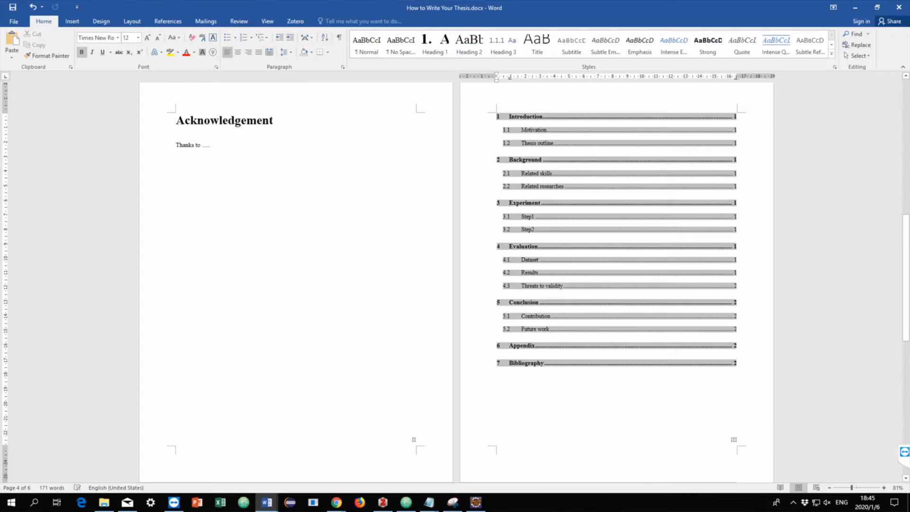
key(Return)
key(Return)
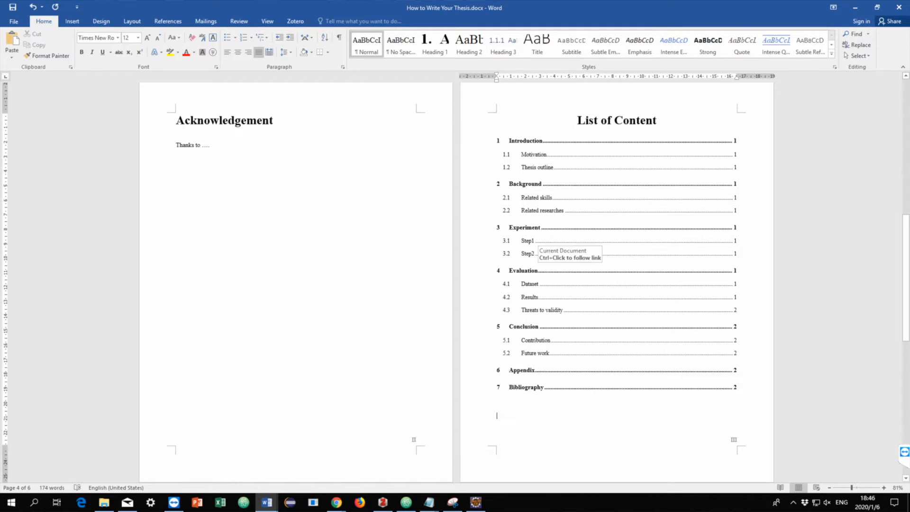
scroll(533, 246, down, 2)
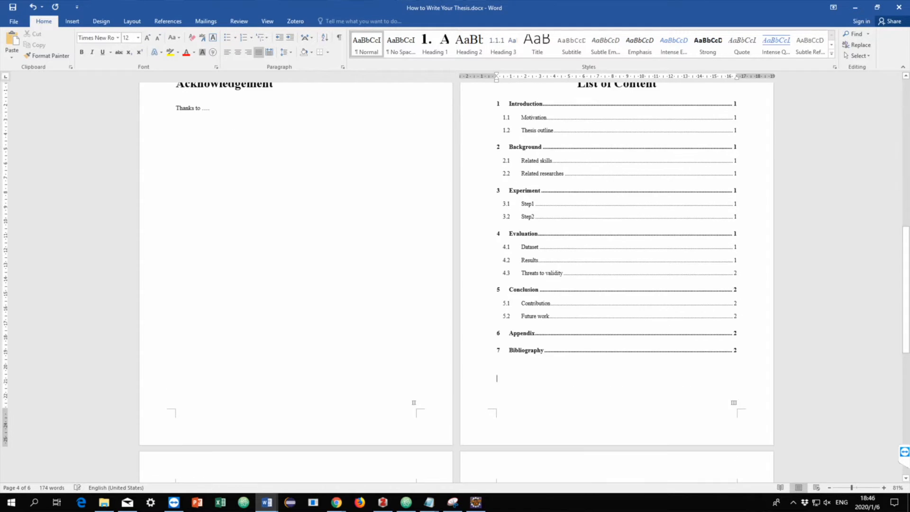
scroll(532, 294, up, 5)
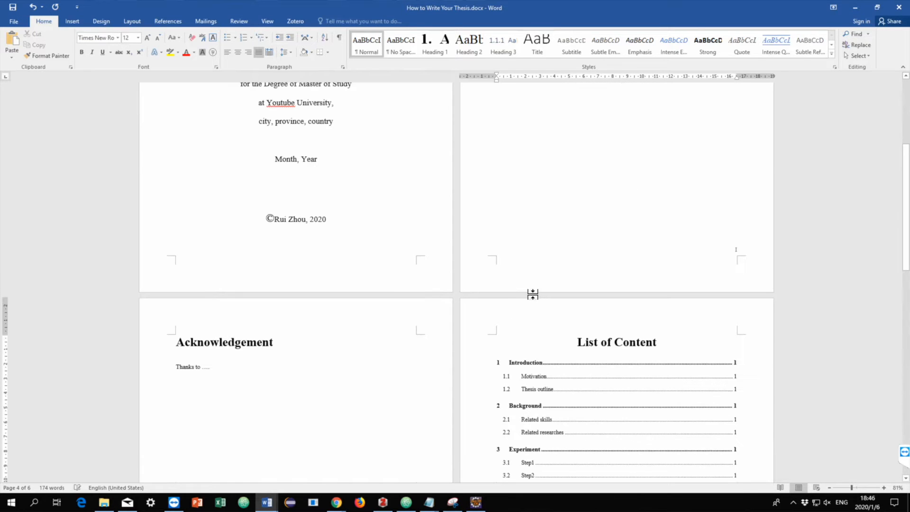
Add the line "We add the figure here" below the 1.1 Motivation heading, followed by a new empty line
scroll(532, 294, down, 3)
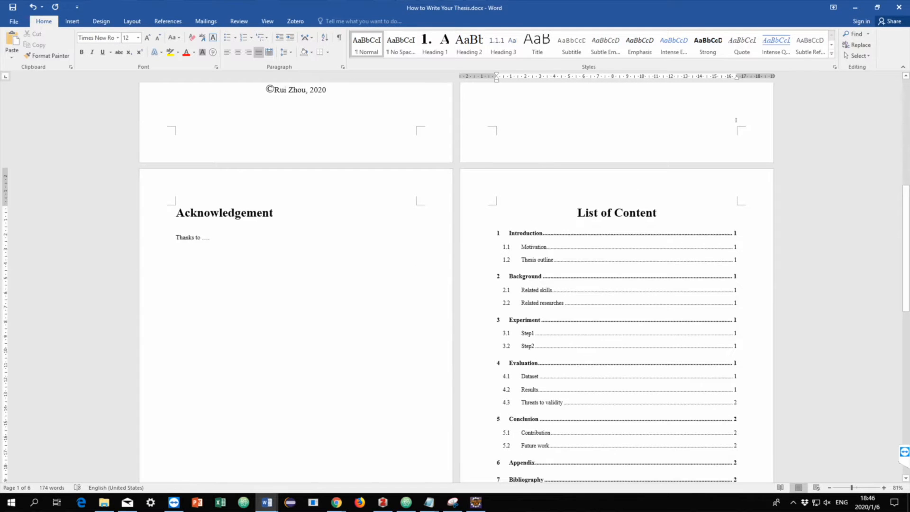
scroll(736, 119, down, 12)
scroll(616, 279, down, 10)
scroll(616, 329, up, 2)
scroll(616, 329, down, 2)
click(253, 275)
click(256, 224)
click(238, 251)
key(Return)
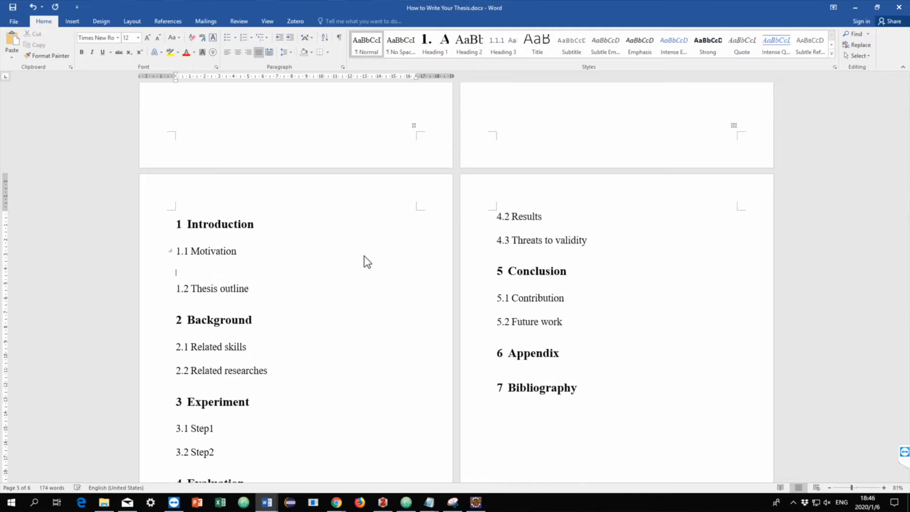
text(We add the figur)
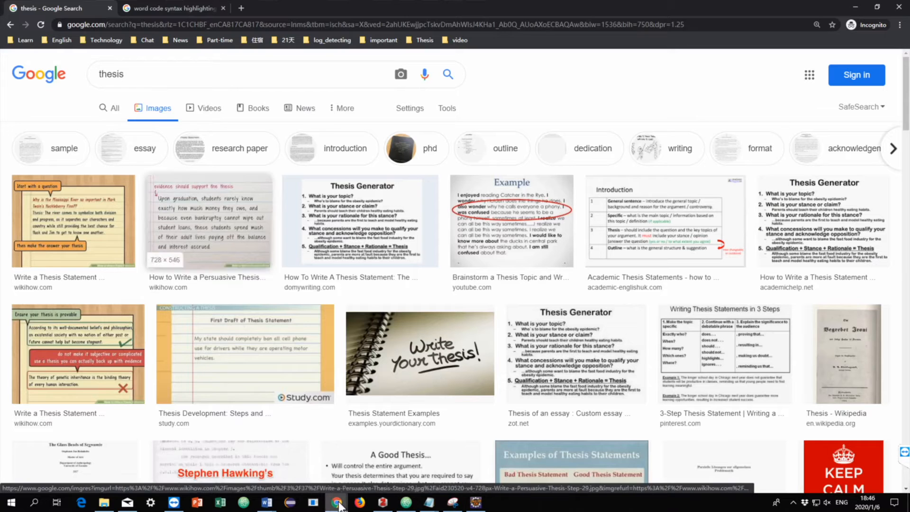
Copy a thesis image from the Google Images results in Chrome and paste it into How to Write Your Thesis.docx below the new line
click(338, 502)
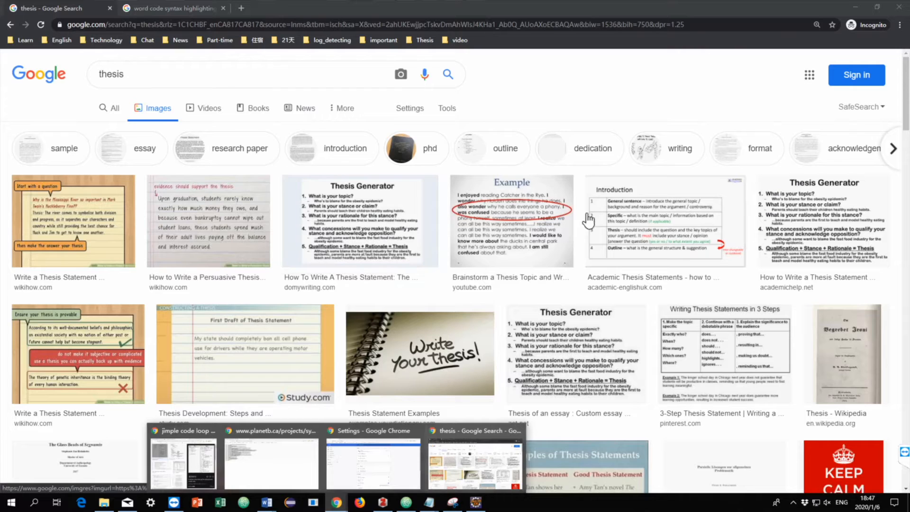
right_click(529, 212)
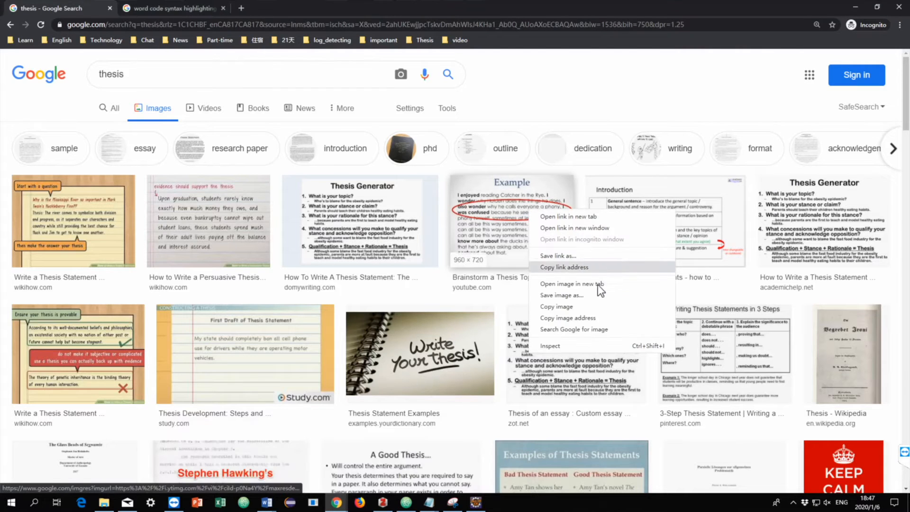
click(586, 306)
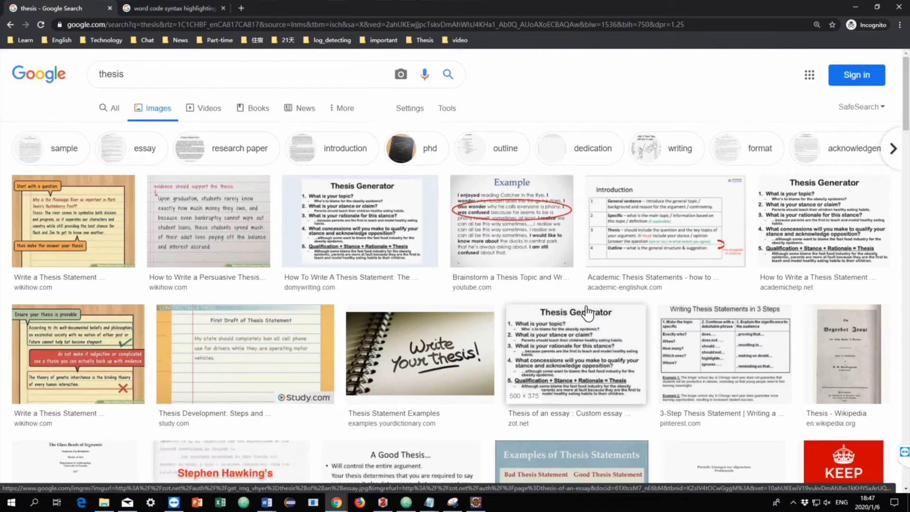
mouse_move(267, 502)
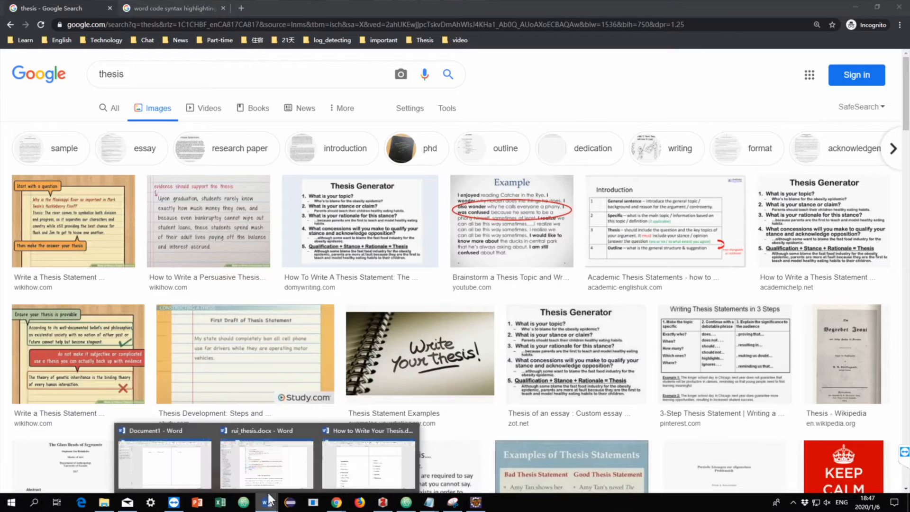
mouse_move(245, 475)
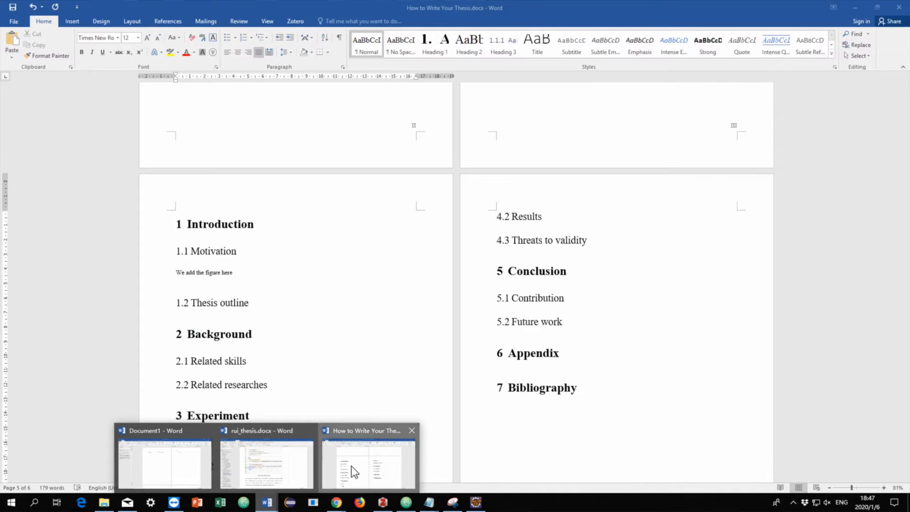
click(351, 465)
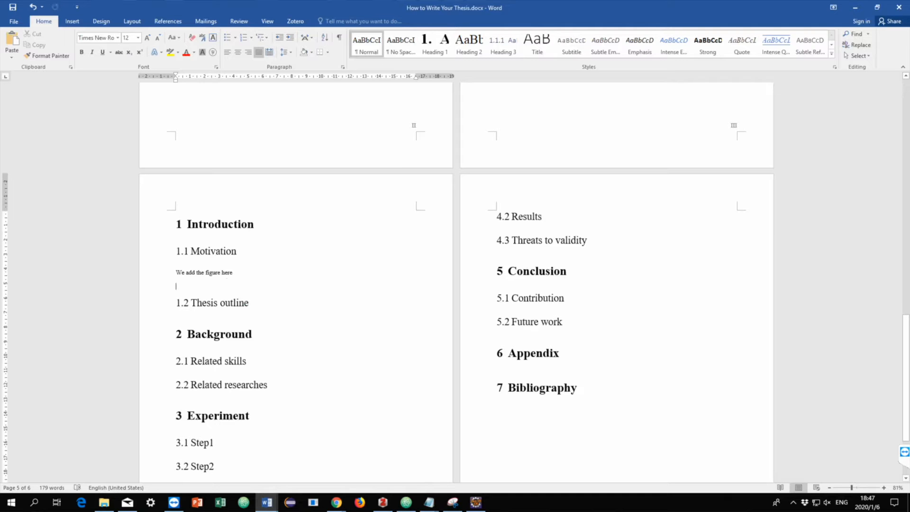
key(ctrl+v)
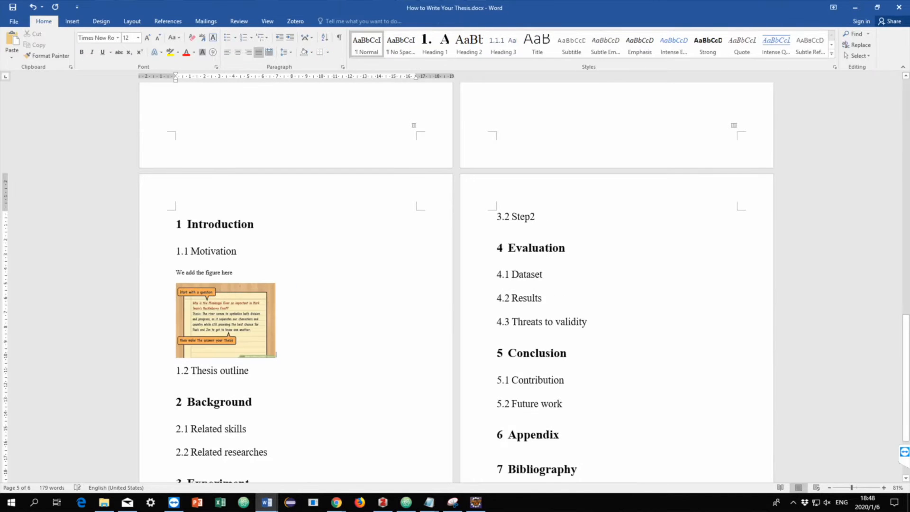
Enlarge the pasted picture to about 12.83 cm wide by 9.61 cm high and centre it
click(275, 355)
drag(276, 357, 363, 423)
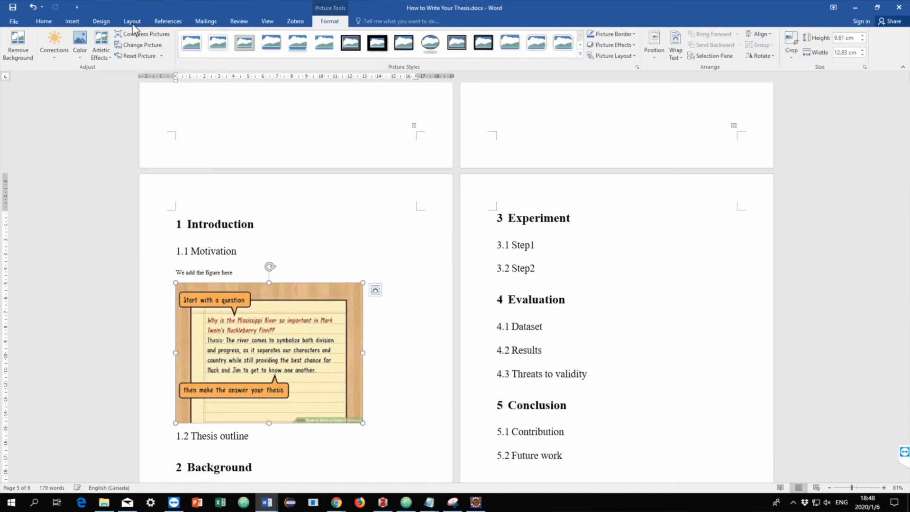
click(49, 23)
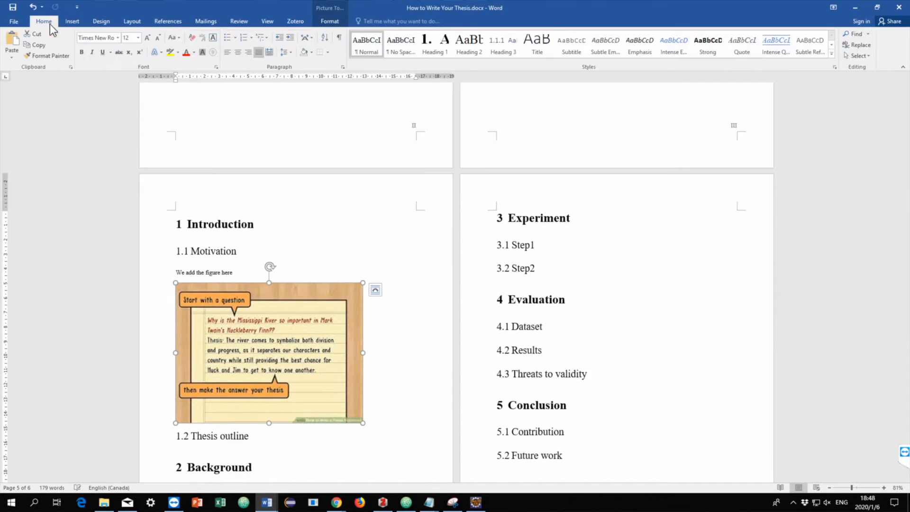
click(238, 52)
Insert a Figure caption below the picture, with chapter numbering based on Heading 1 and a period separator
right_click(332, 333)
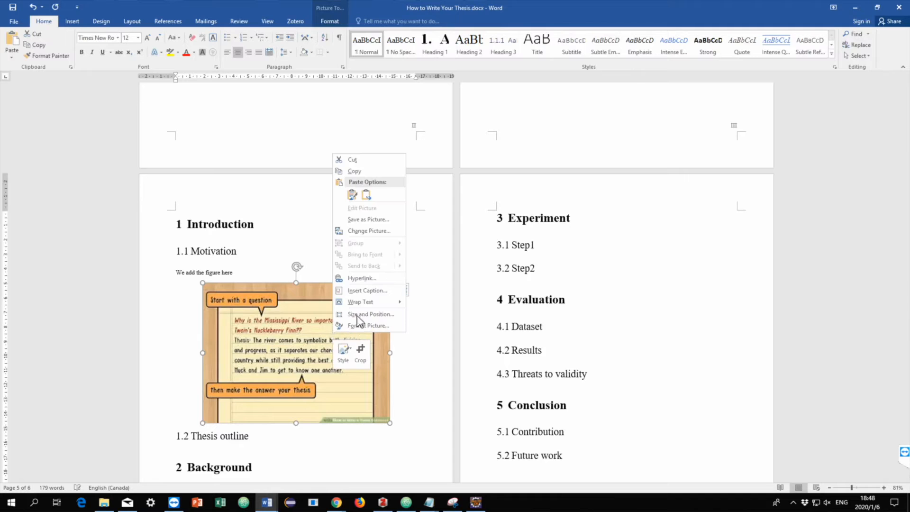
click(373, 291)
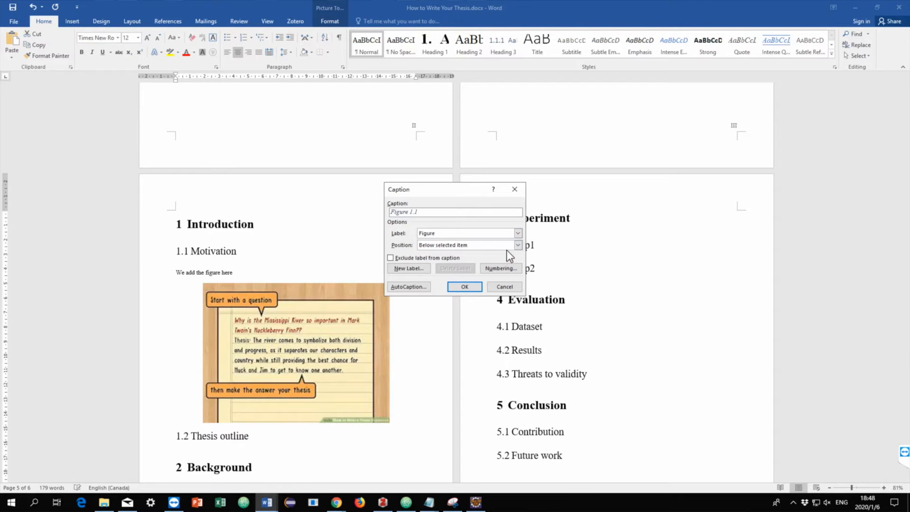
click(518, 245)
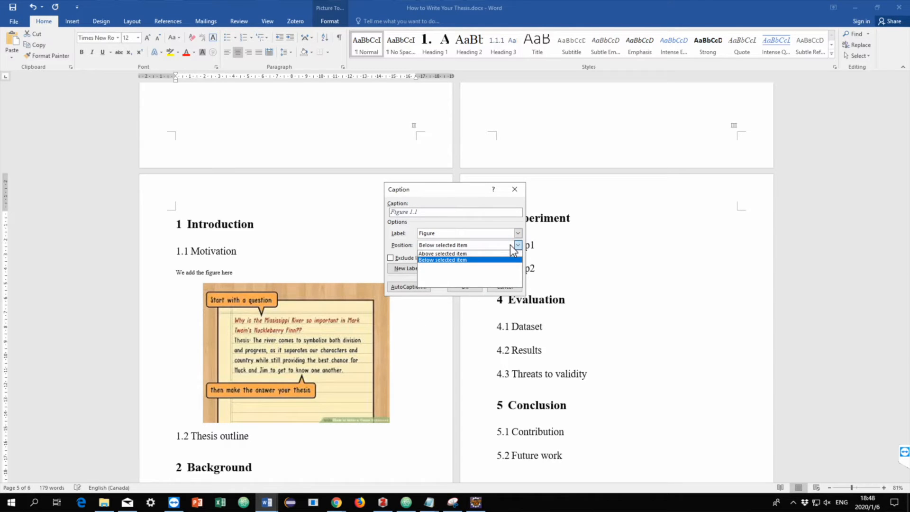
click(510, 245)
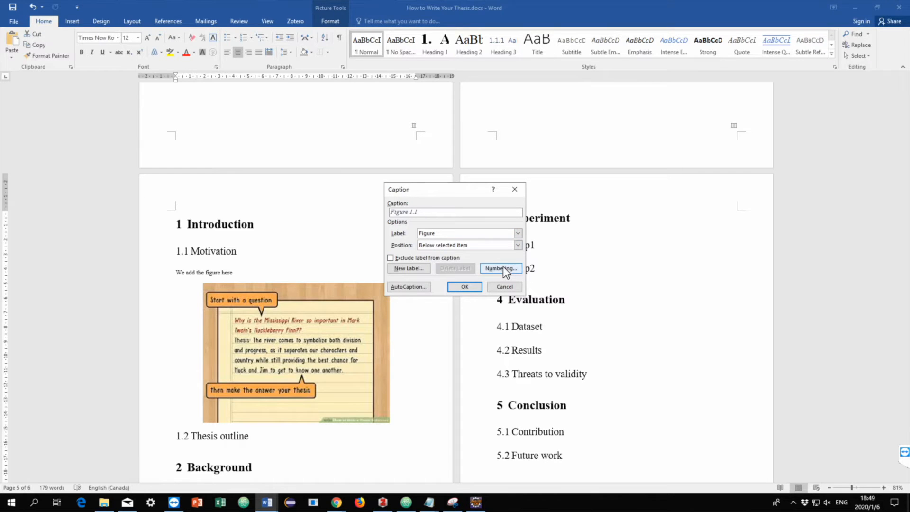
click(502, 268)
click(514, 237)
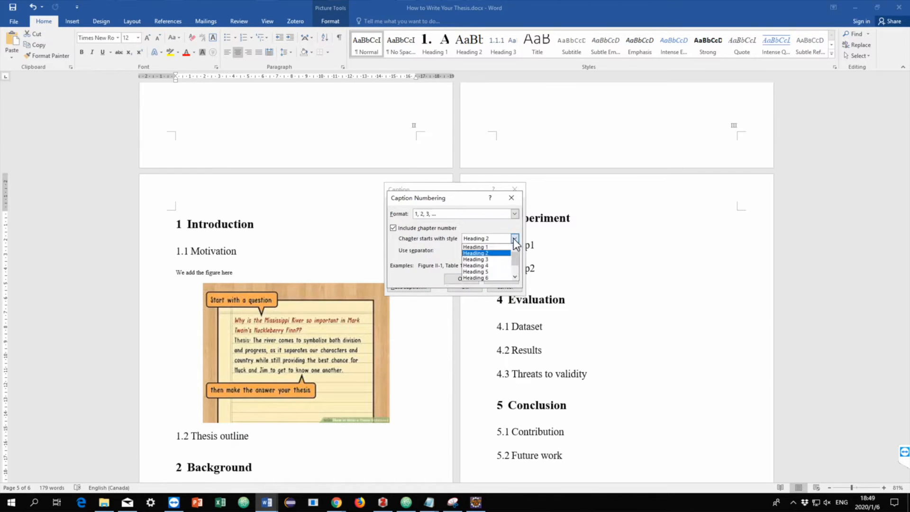
click(500, 246)
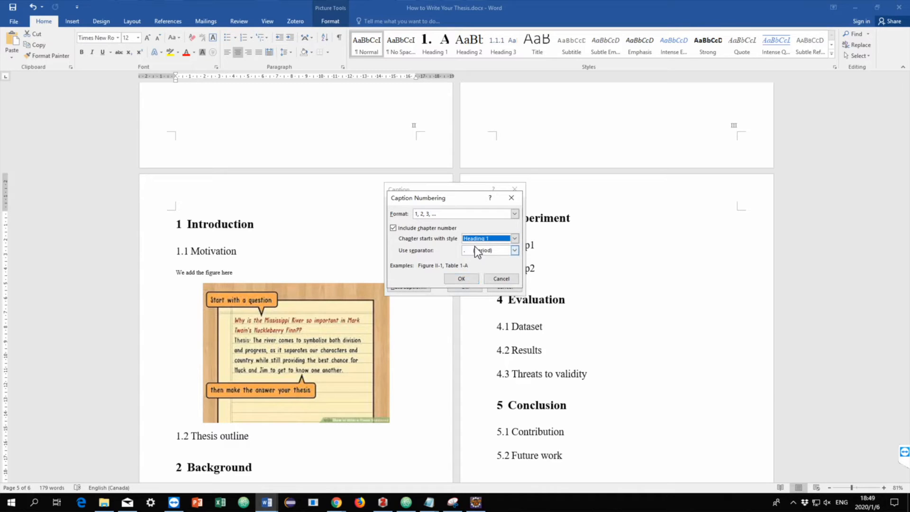
click(469, 277)
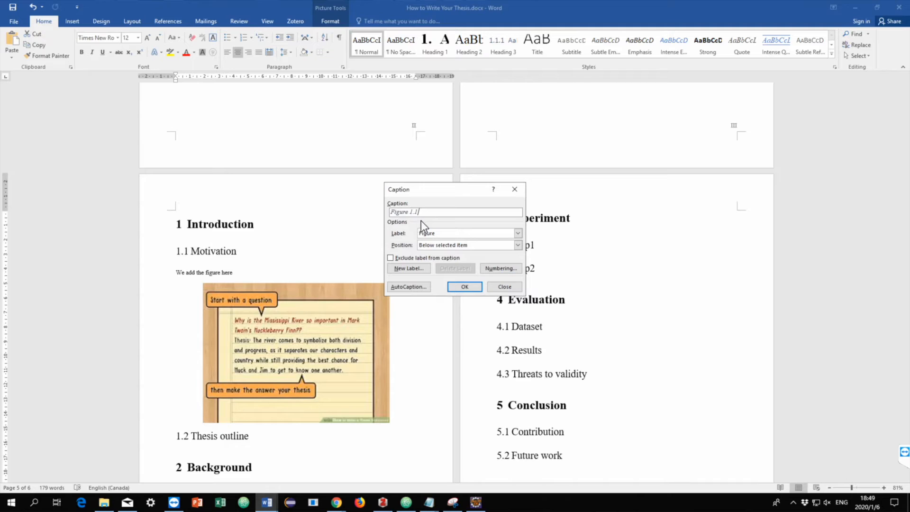
click(464, 287)
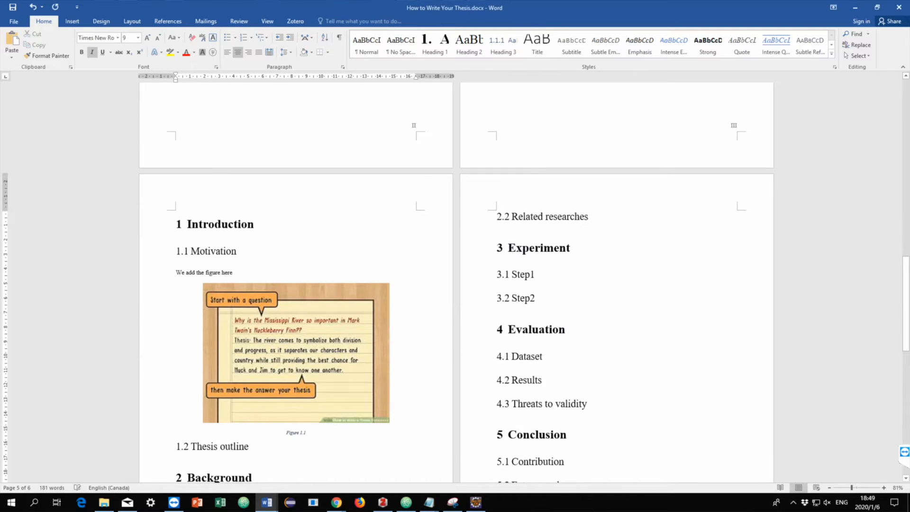
Paste the thesis picture on a new line below the 2.2 Related researches heading
click(286, 374)
click(542, 217)
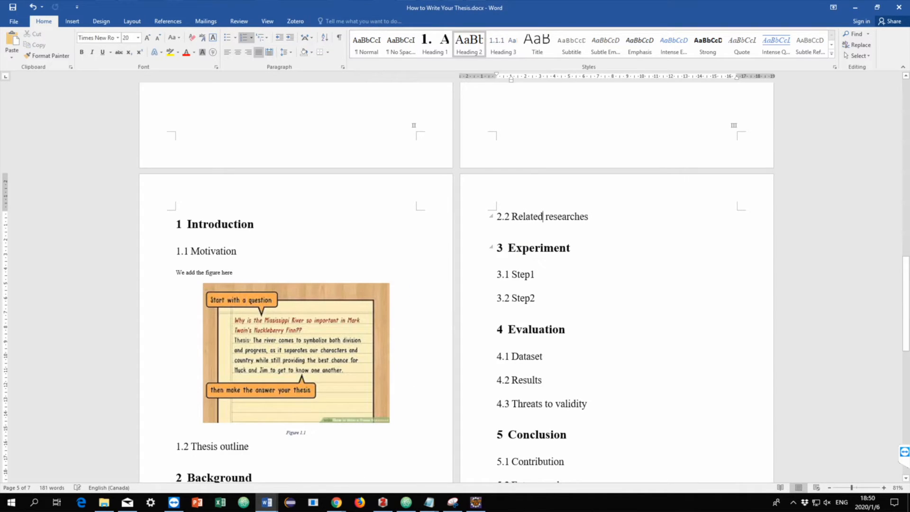
key(End)
key(Return)
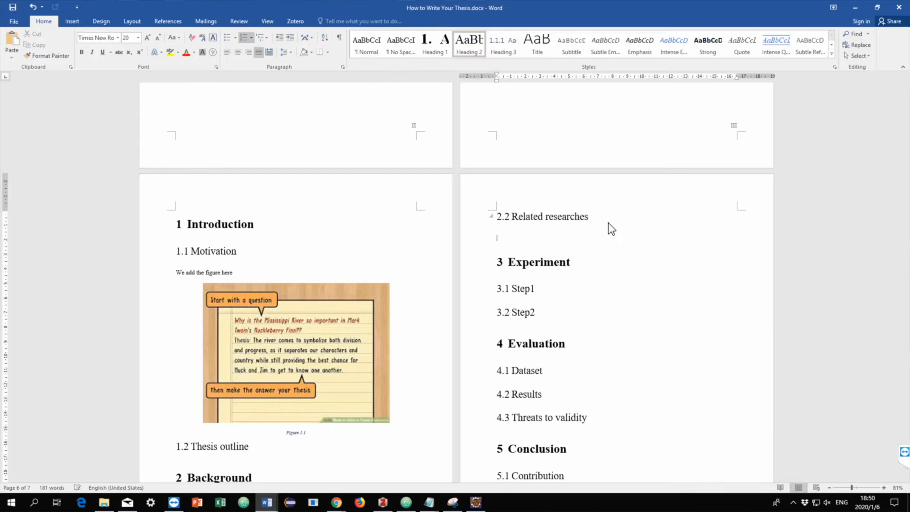
right_click(549, 240)
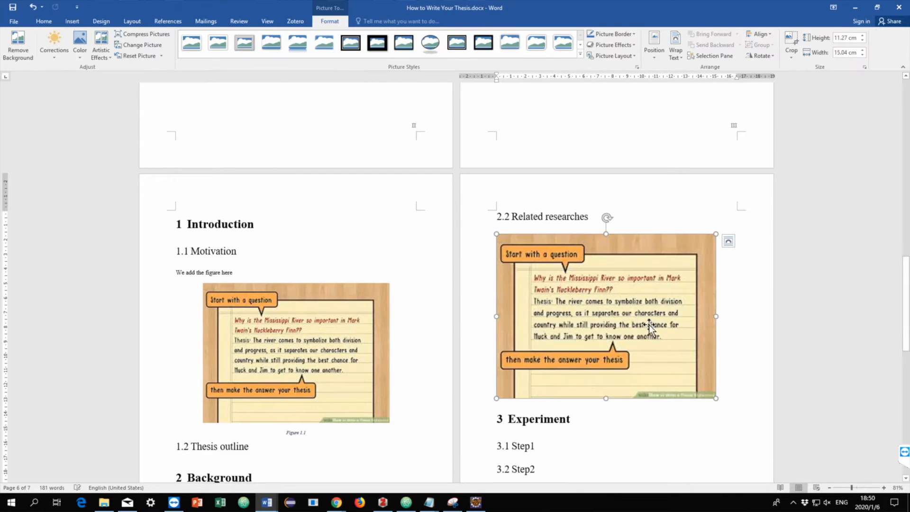
Insert a Figure caption below the second picture, keeping the Heading 1 chapter numbering with a period separator
right_click(567, 278)
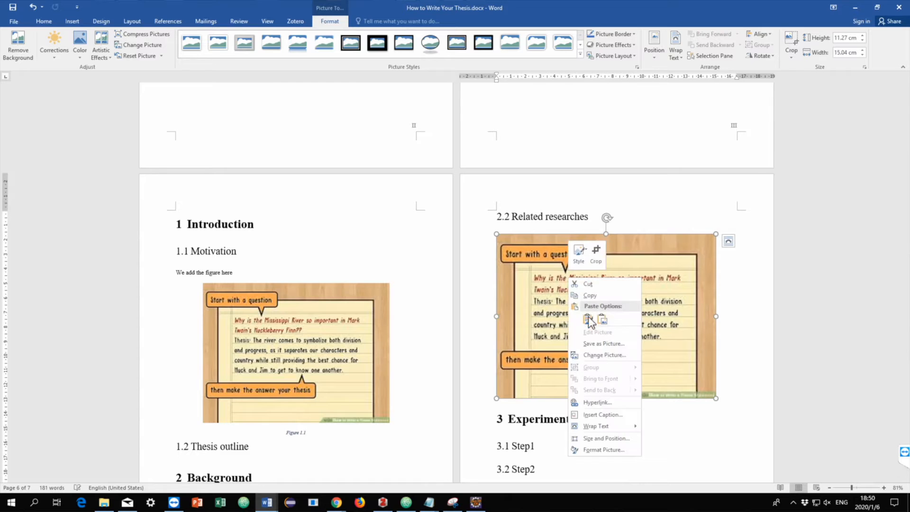
click(619, 415)
click(494, 269)
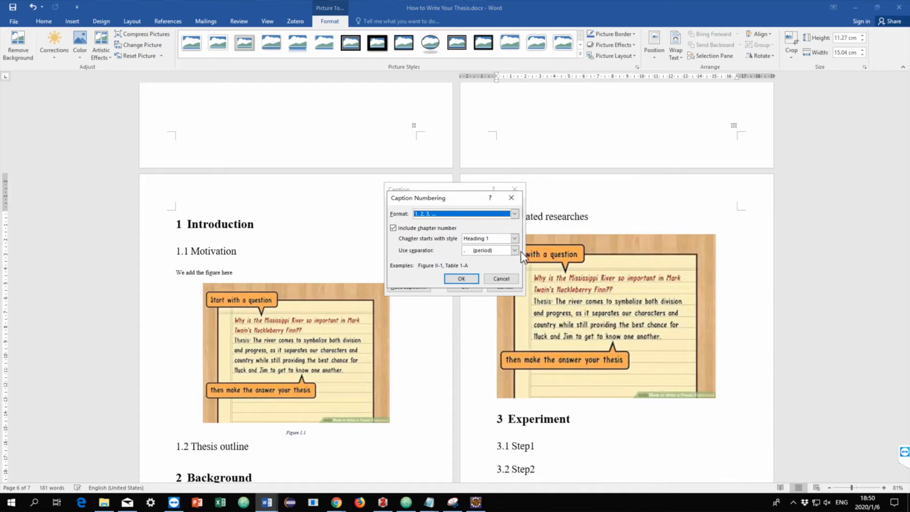
click(462, 278)
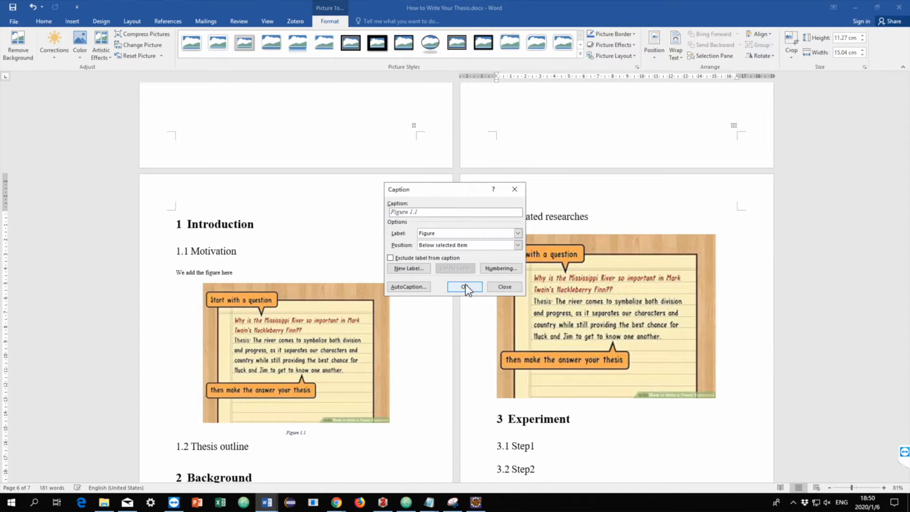
click(470, 288)
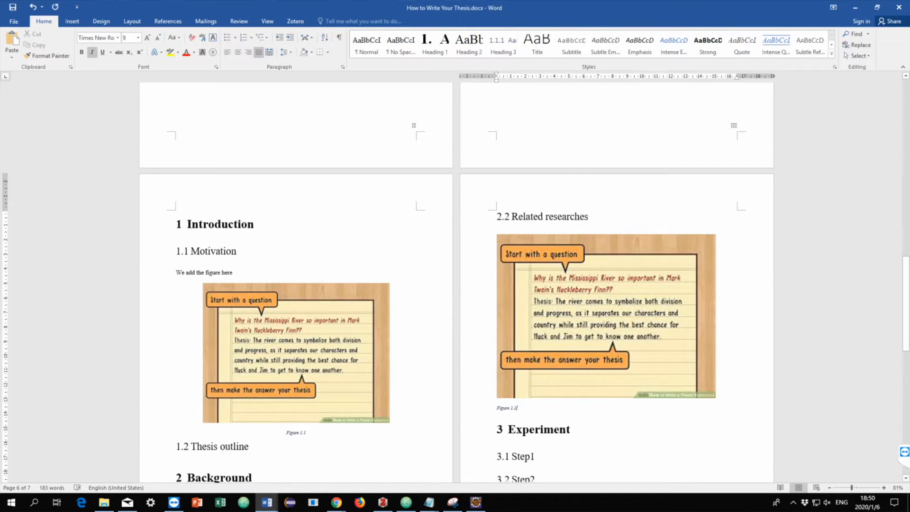
click(571, 408)
scroll(571, 408, up, 2)
scroll(568, 409, down, 4)
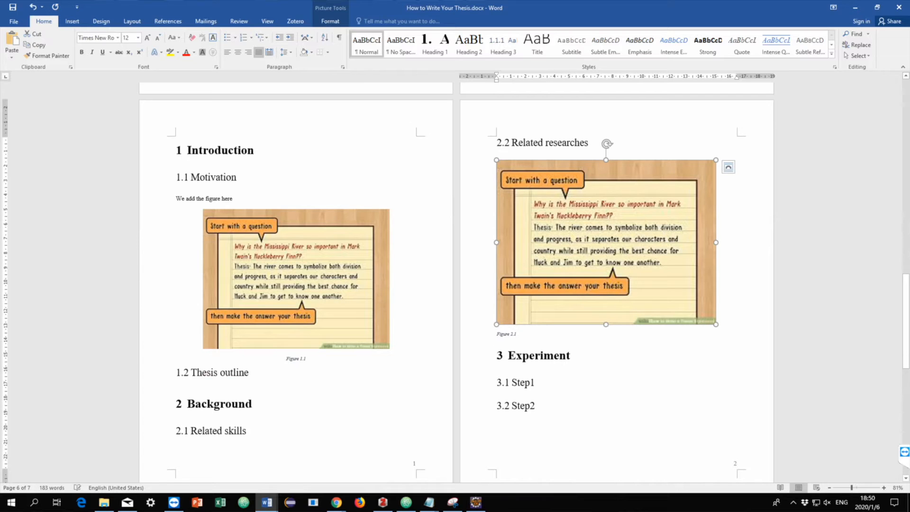
Open the Caption style of the Figure 2.1 caption for modification and set its font size to 12
click(491, 335)
click(517, 334)
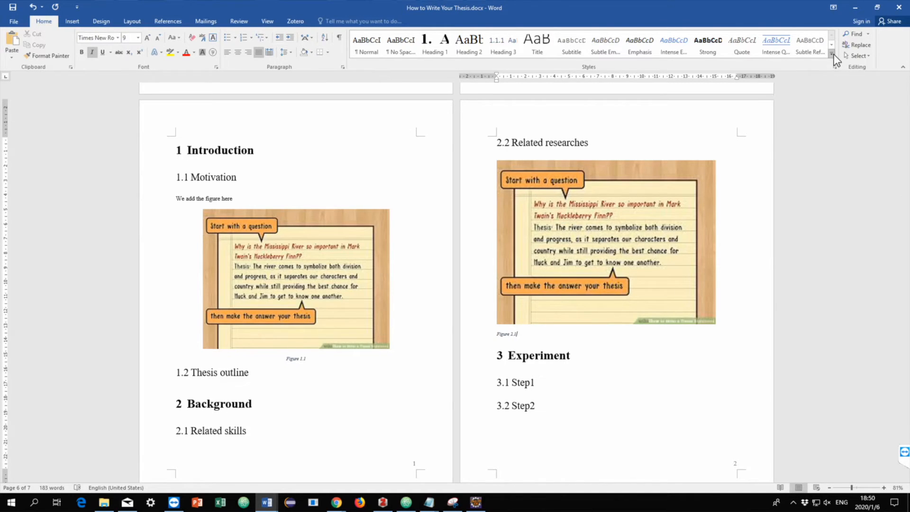
click(832, 53)
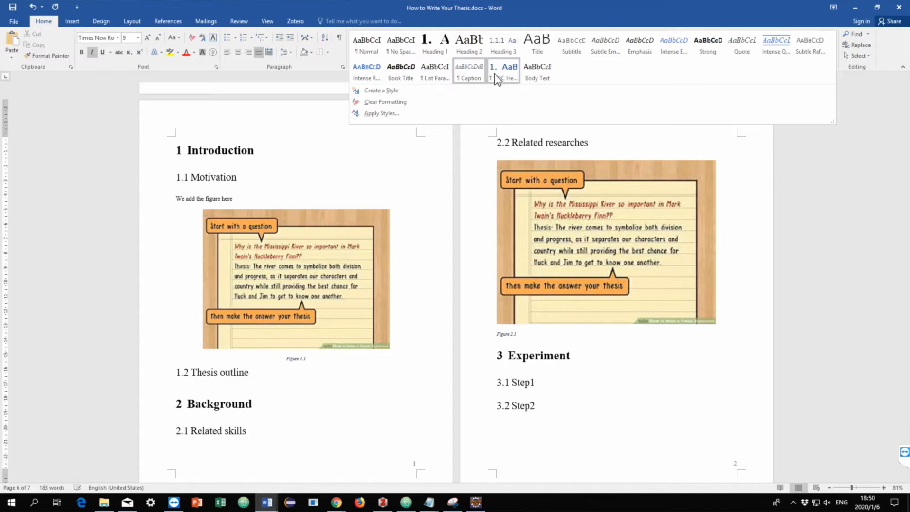
right_click(476, 76)
click(501, 94)
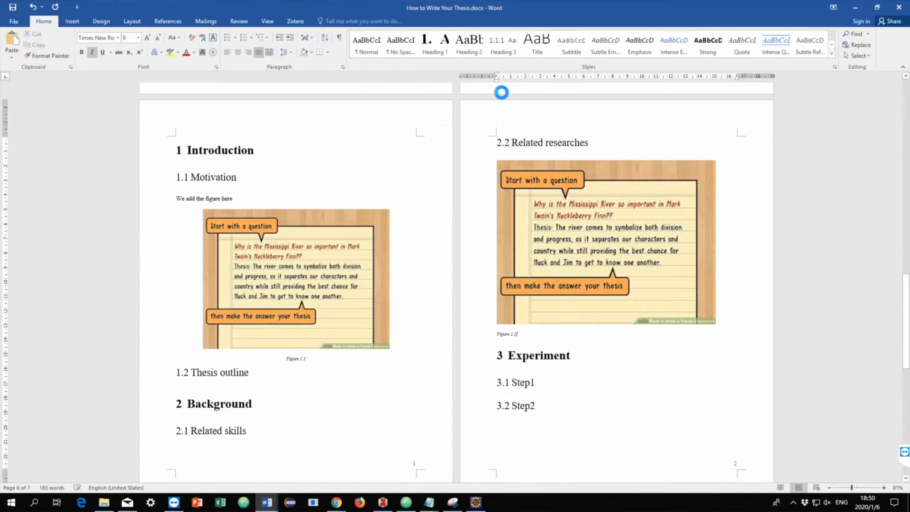
click(379, 202)
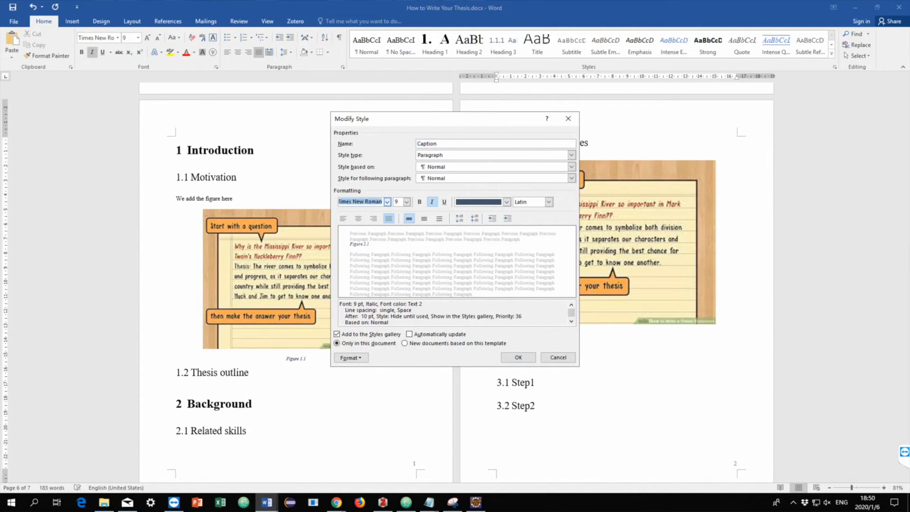
click(406, 202)
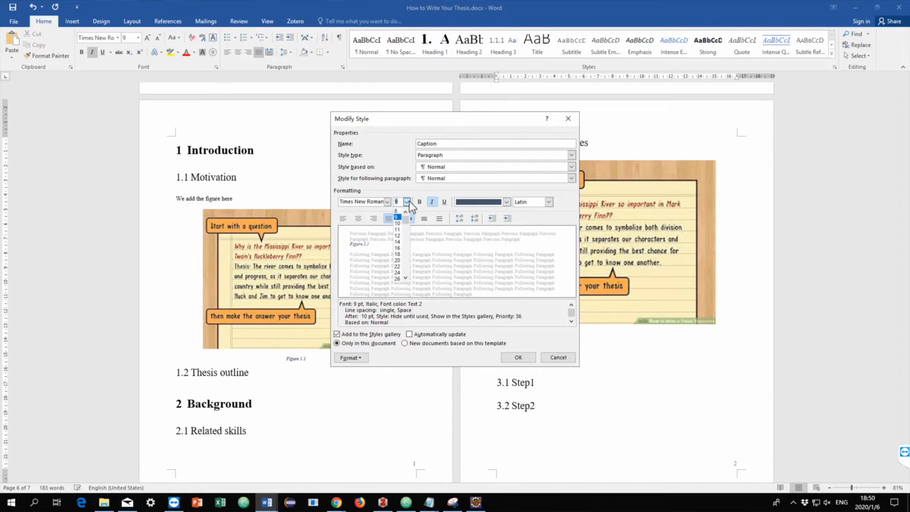
click(398, 229)
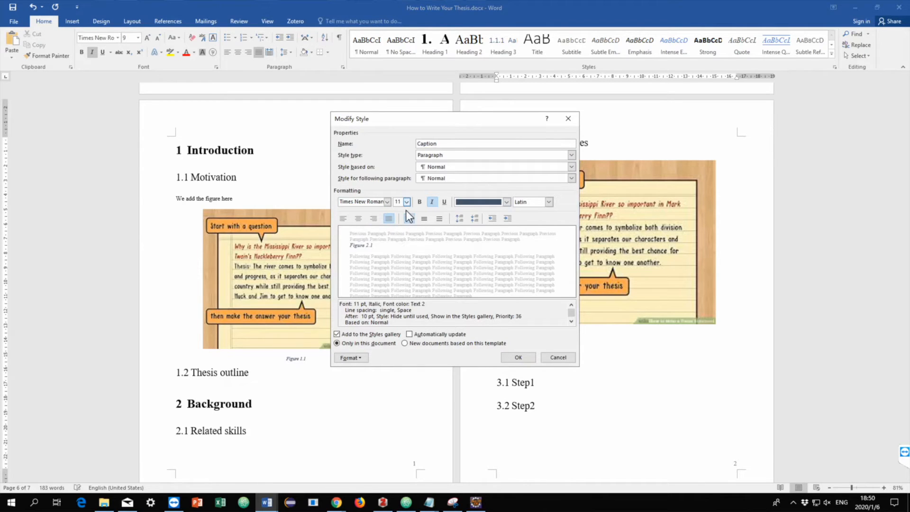
click(407, 202)
click(398, 236)
Set the Caption style's text colour to black, with double line spacing and centred alignment, and apply the style changes
click(494, 203)
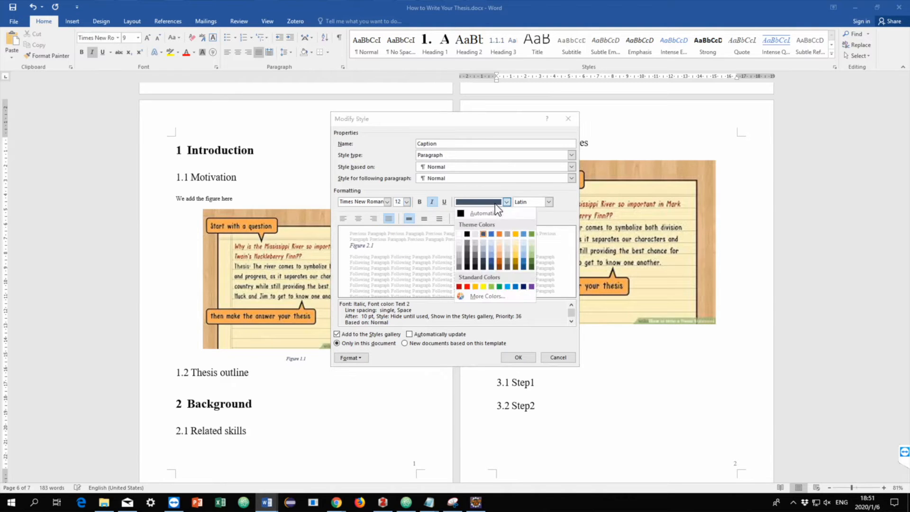
click(466, 234)
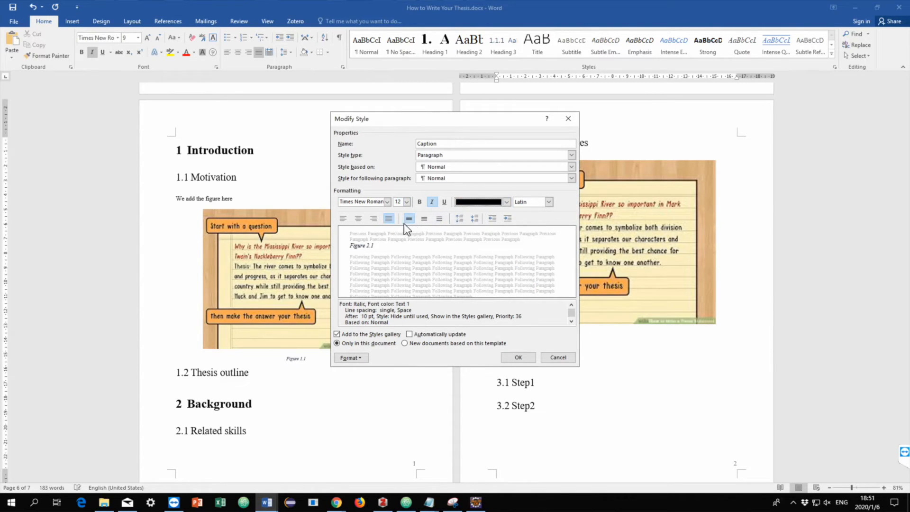
click(436, 220)
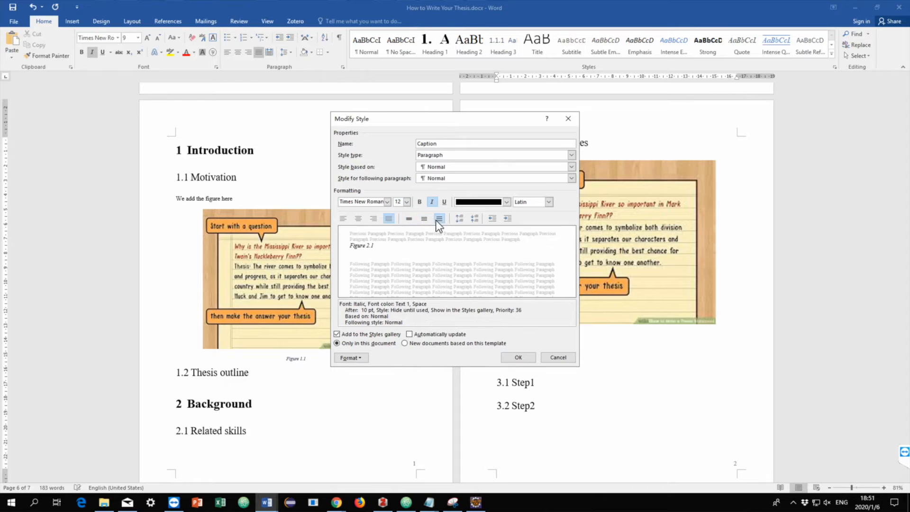
click(357, 219)
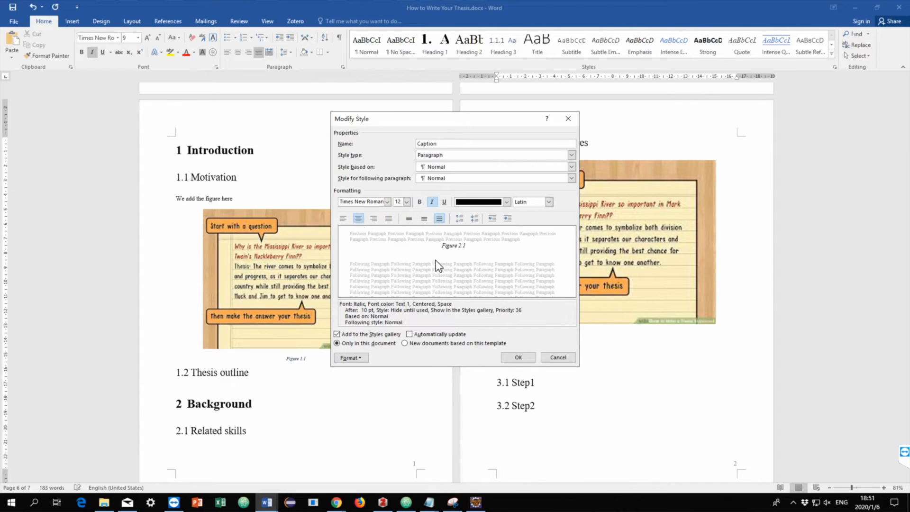
click(517, 357)
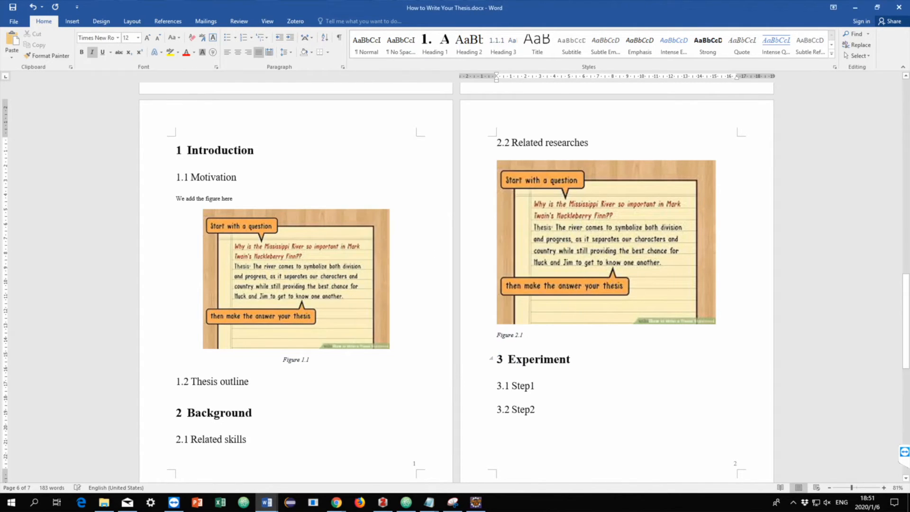
Centre the Figure 2.1 caption and add the text "It is a figure" after its number
click(237, 50)
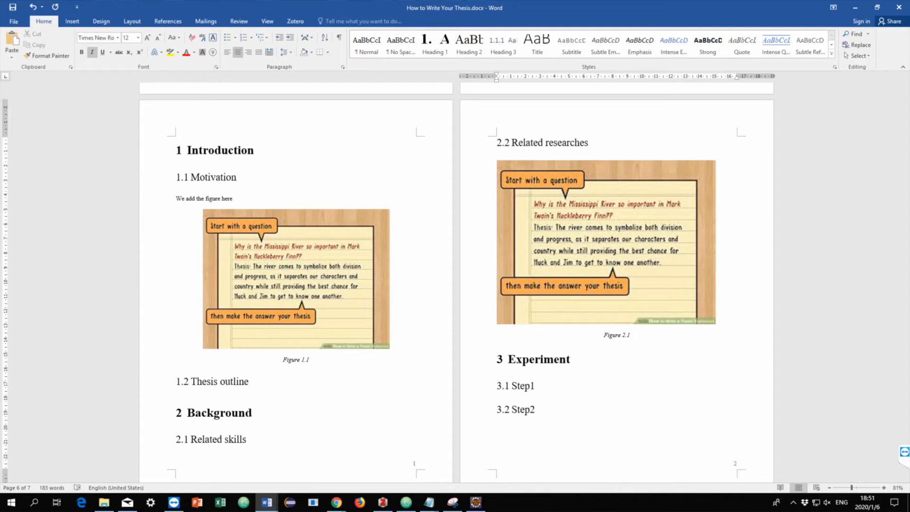
text(It is a figure)
click(310, 359)
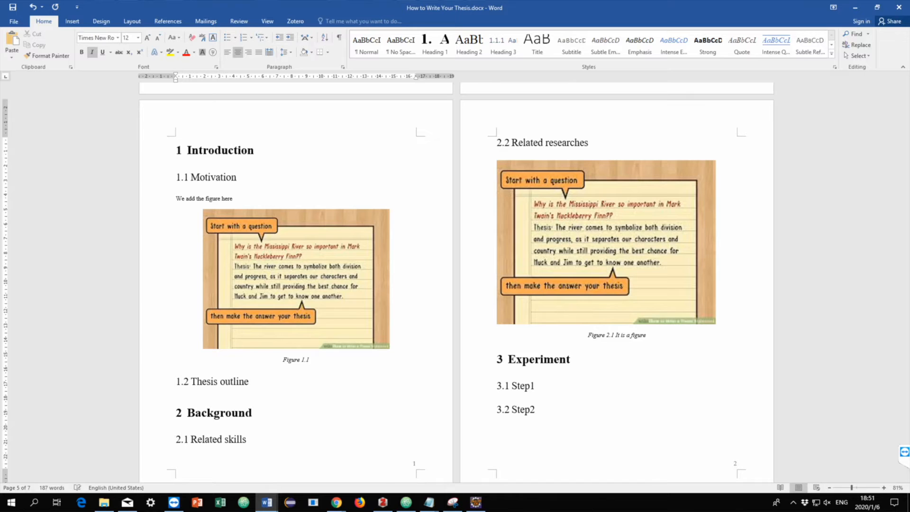
Show the formatting marks and insert a page break below the table of contents, before the section break
scroll(360, 354, up, 6)
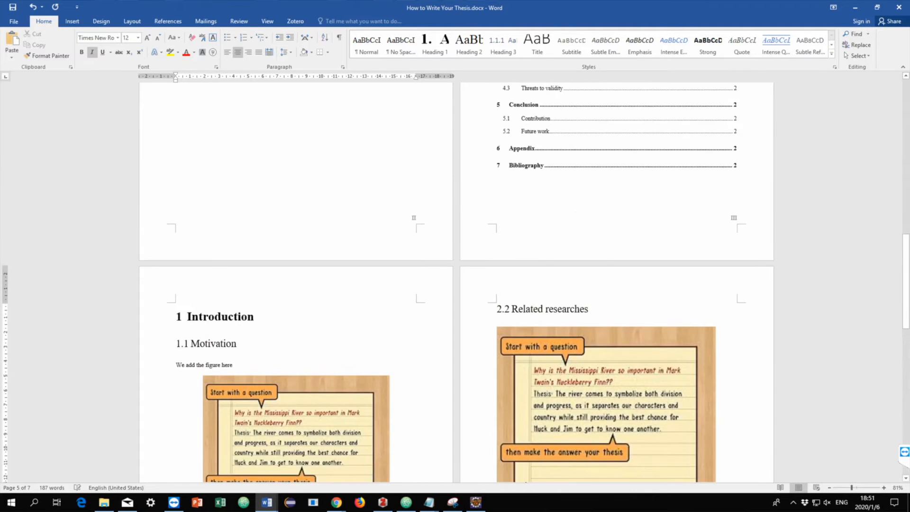
scroll(392, 375, up, 2)
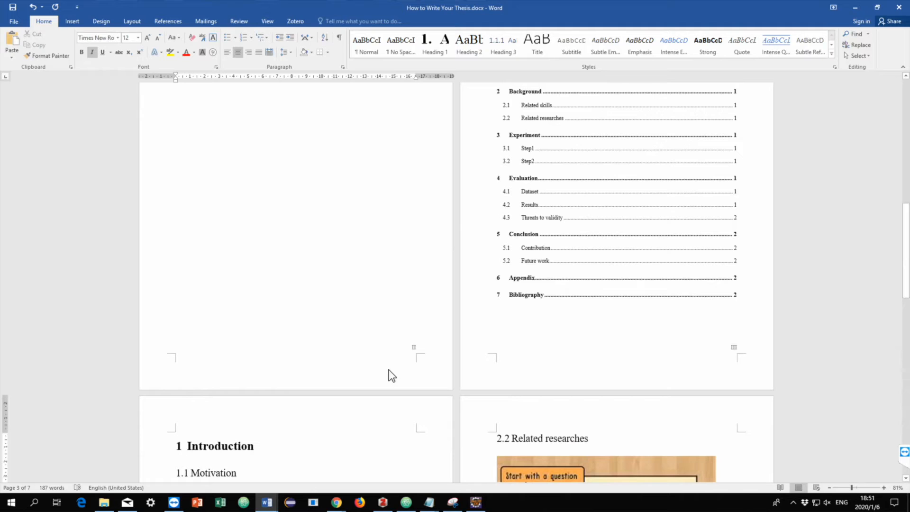
scroll(392, 375, up, 2)
scroll(520, 354, down, 2)
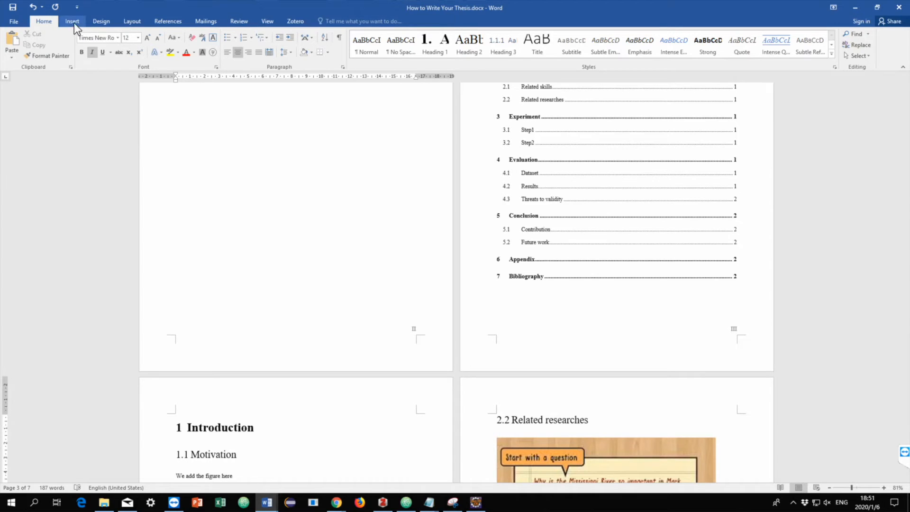
click(339, 38)
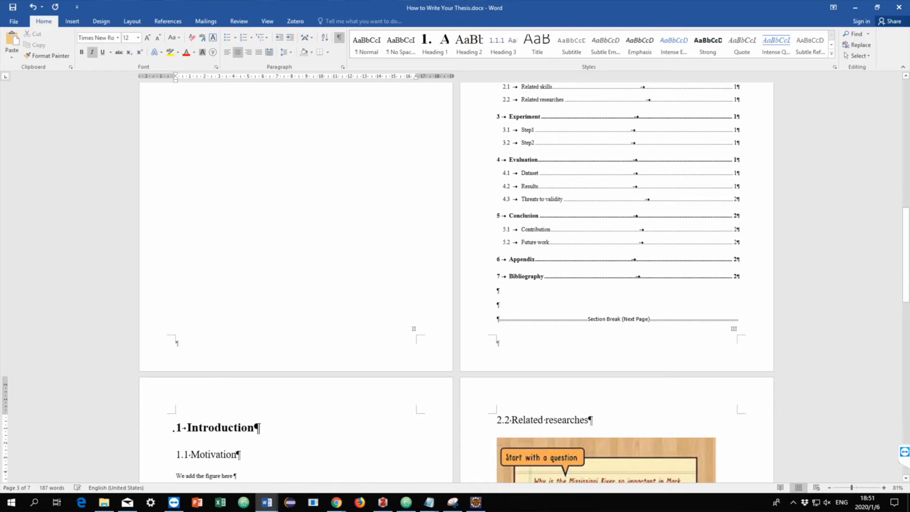
click(498, 290)
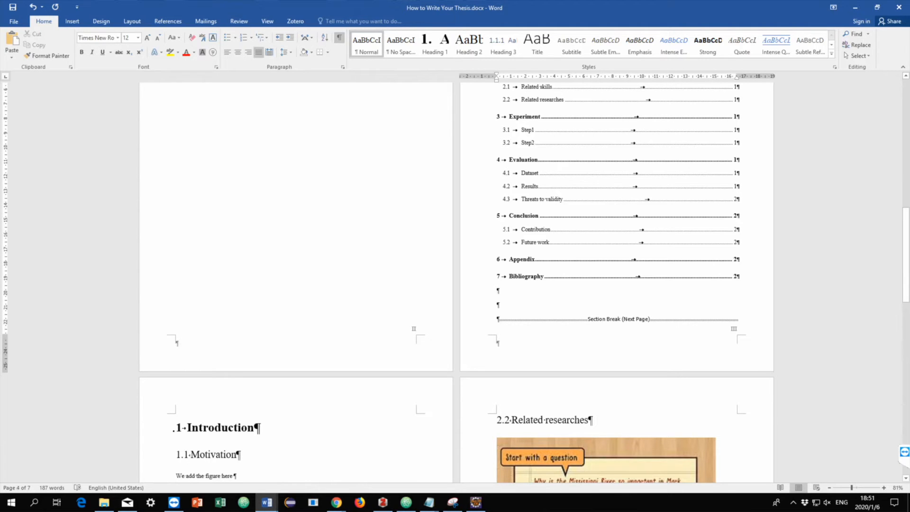
click(72, 21)
click(51, 45)
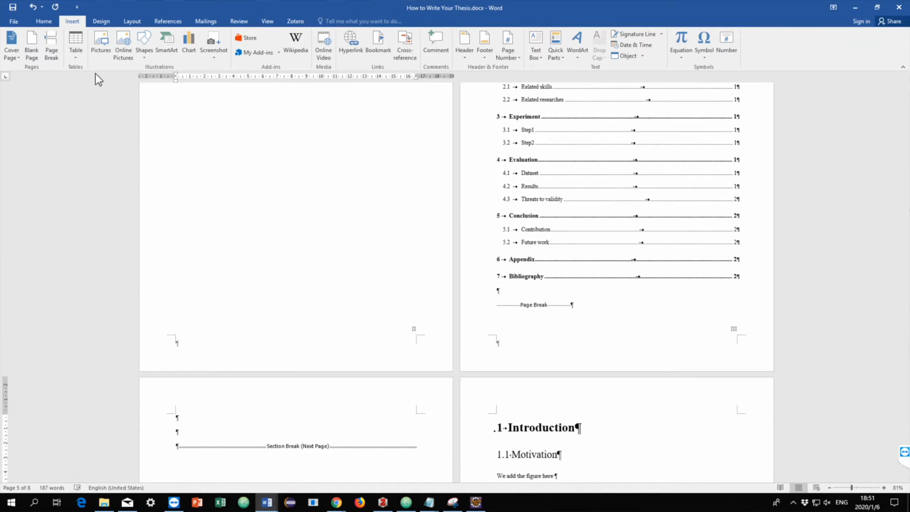
Insert a table of figures for the Figure caption label on the new page after the table of contents
scroll(330, 422, up, 3)
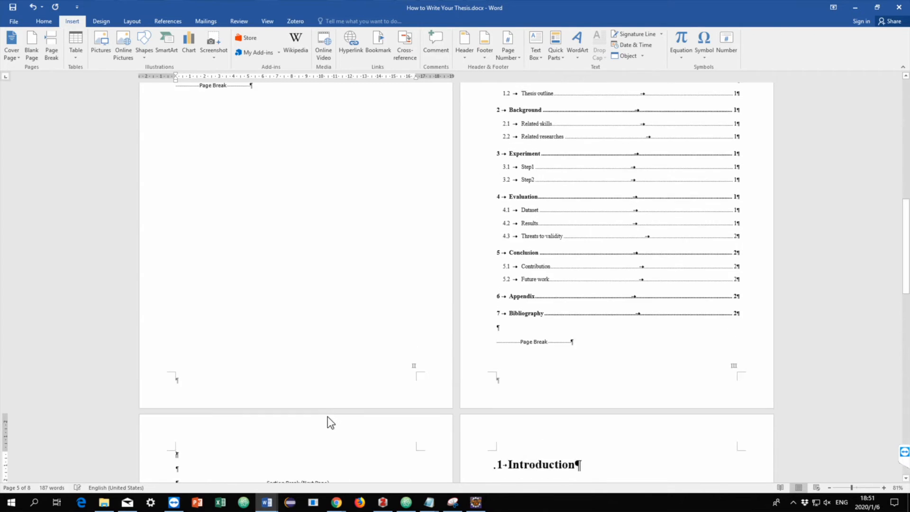
scroll(331, 421, down, 3)
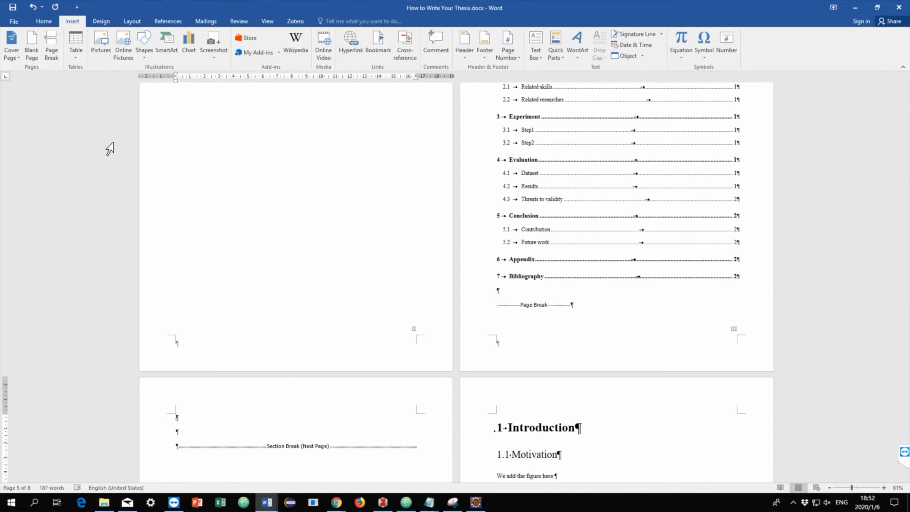
click(168, 21)
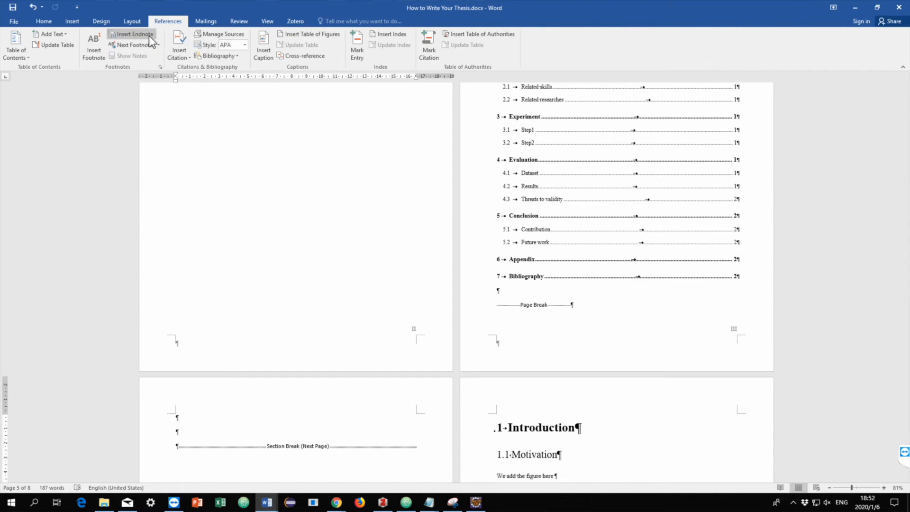
click(311, 37)
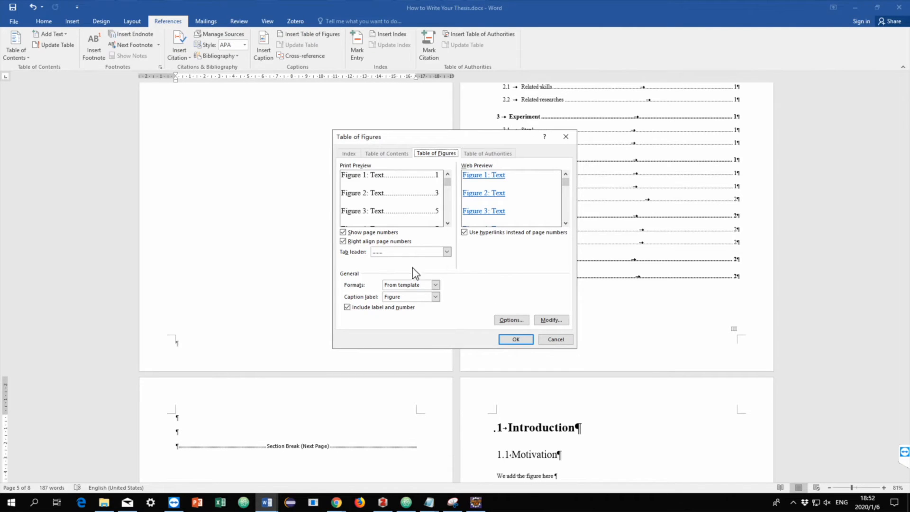
click(515, 339)
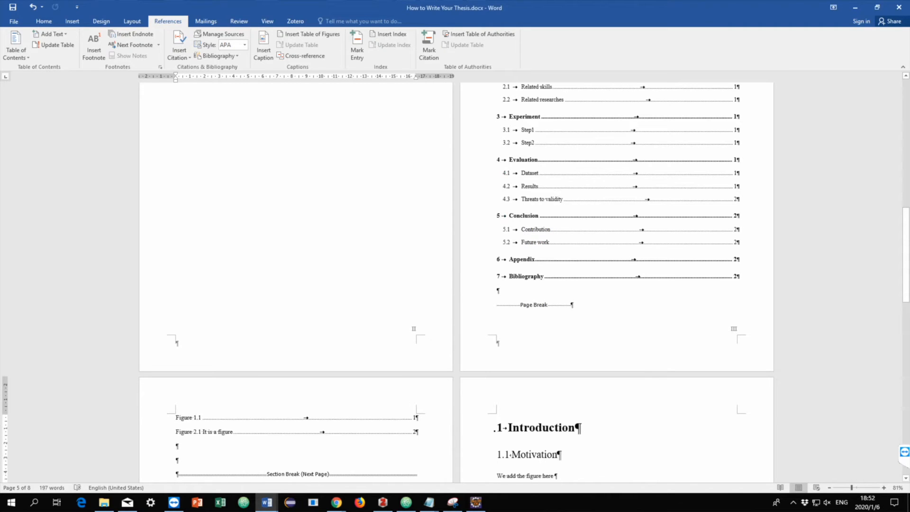
Add the title "List of Figure" on its own line above the table of figures
scroll(455, 280, down, 2)
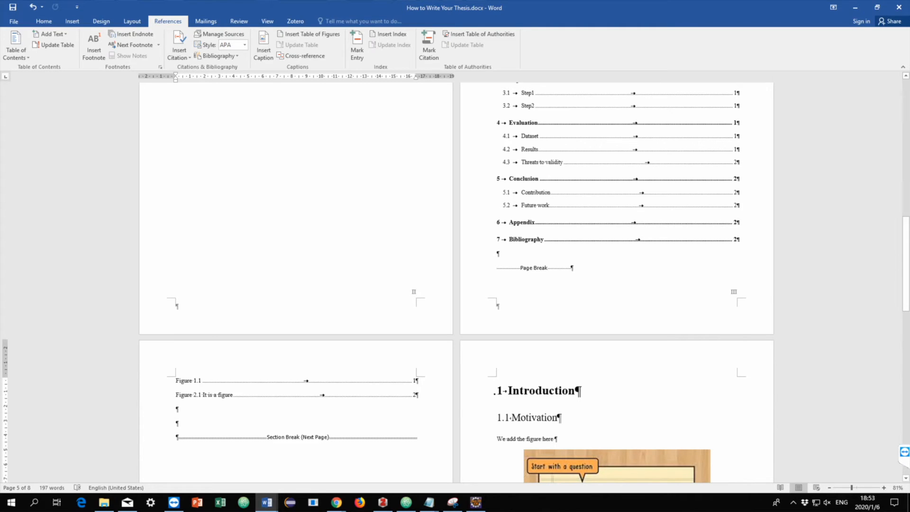
click(414, 381)
click(571, 268)
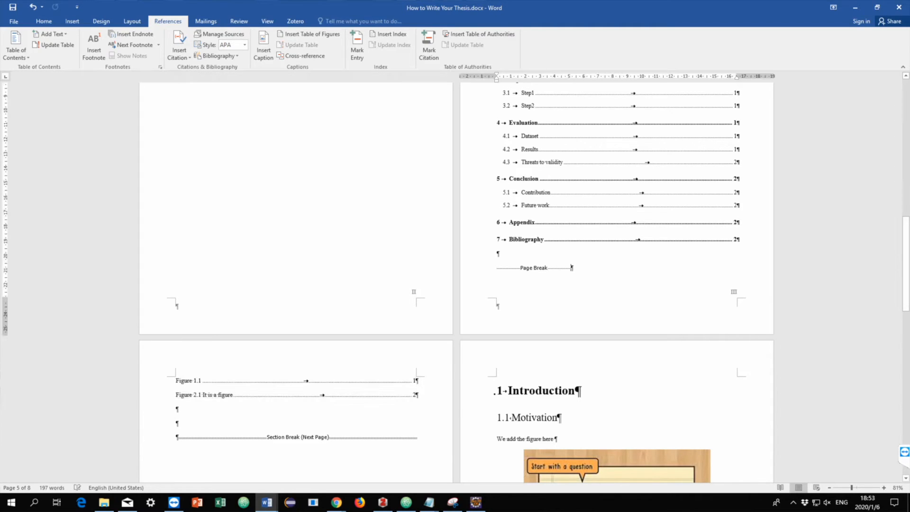
key(Return)
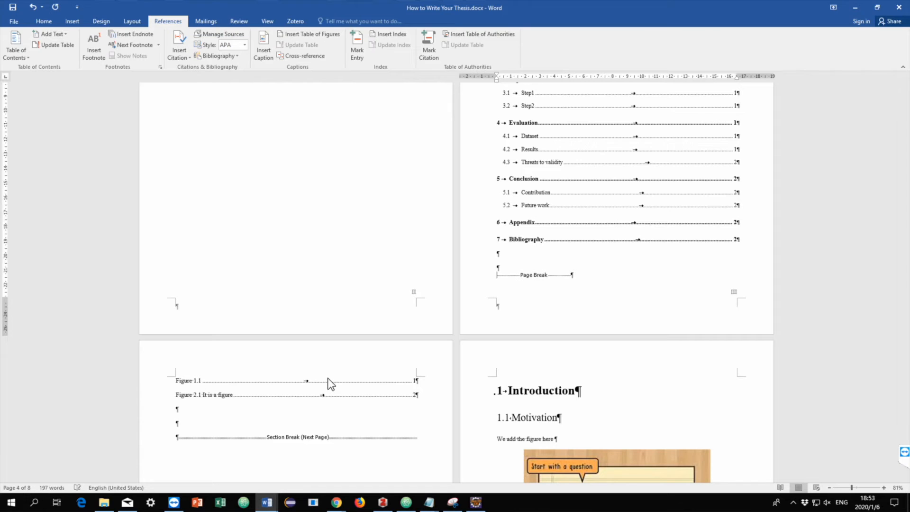
key(Return)
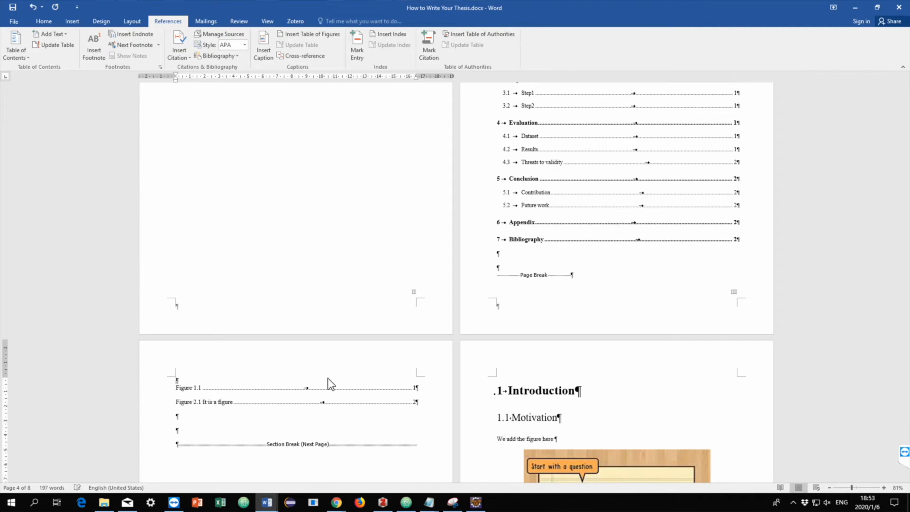
text(List of Figure)
Centre the "List of Figure" title, make it bold and enlarge its font by six size steps
click(139, 381)
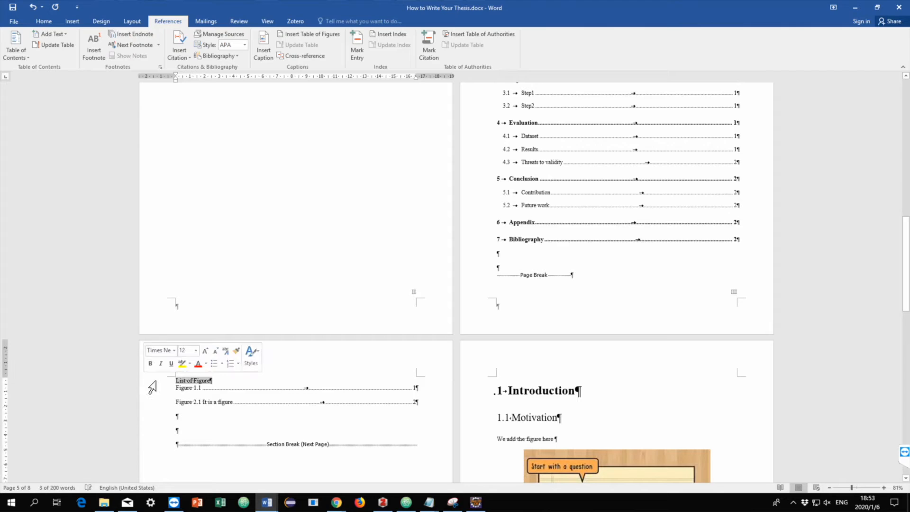
click(52, 19)
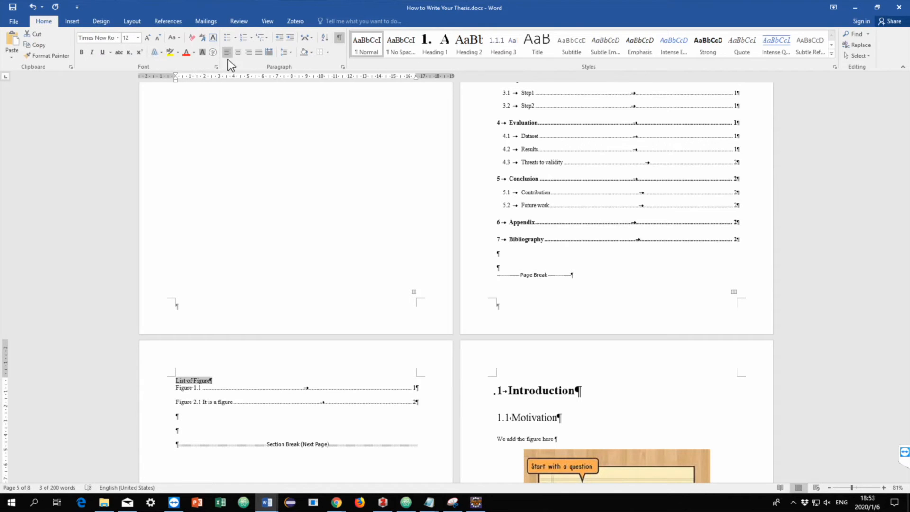
click(242, 51)
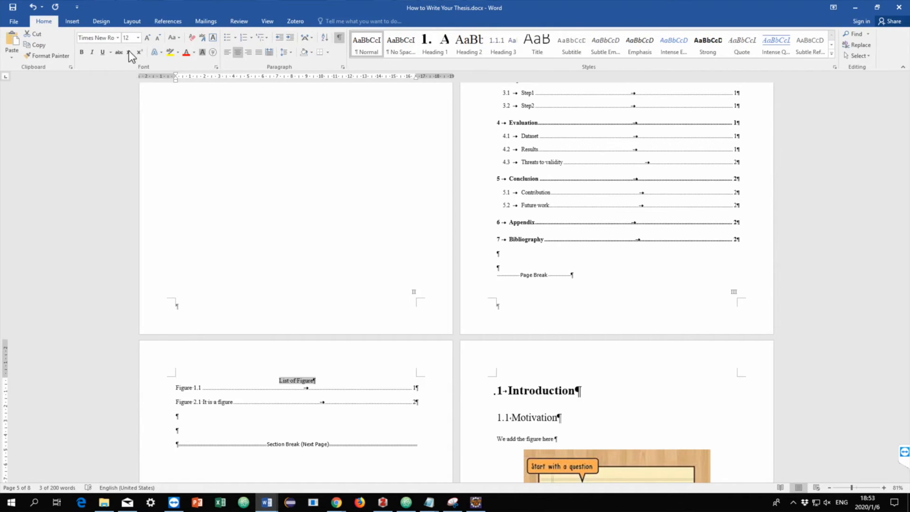
click(81, 54)
click(147, 38)
click(147, 38)
click(147, 38)
click(147, 38)
click(147, 38)
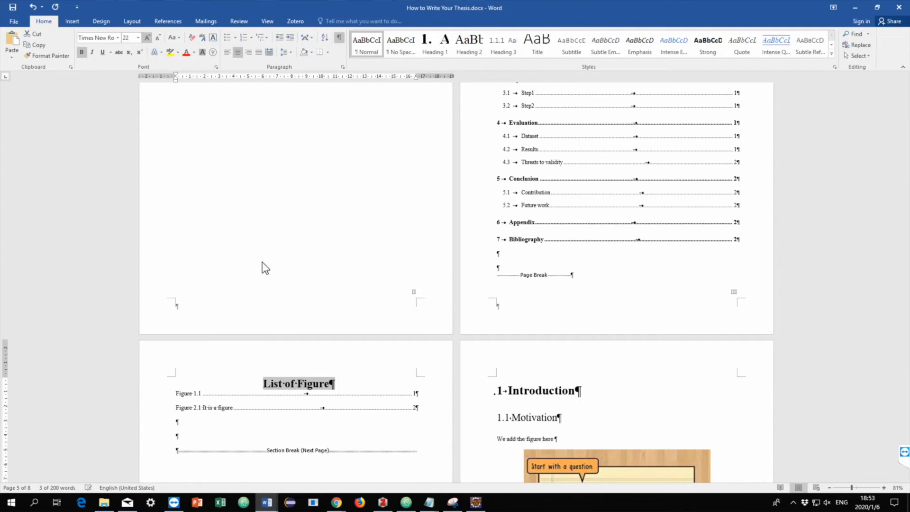
click(150, 38)
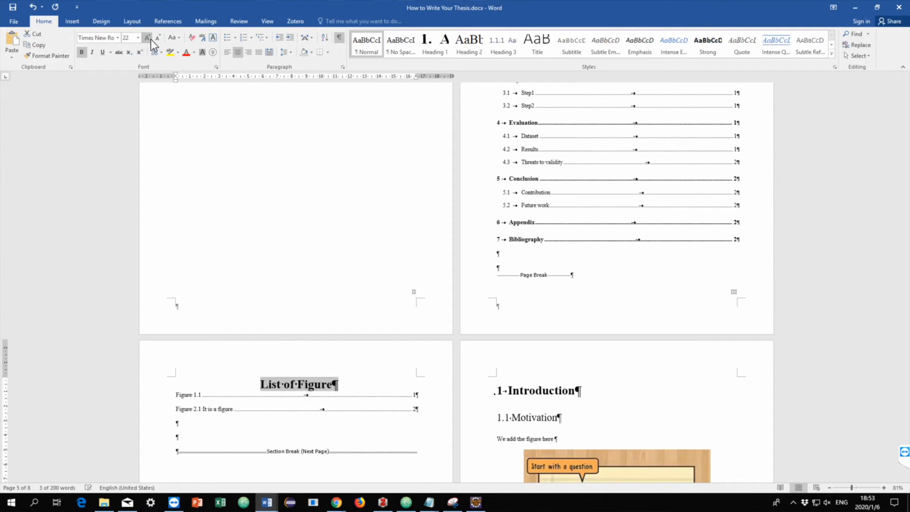
Add a body-text line reading "Here is figure" below the heading 1.2 Thesis outline
click(413, 408)
scroll(402, 459, down, 6)
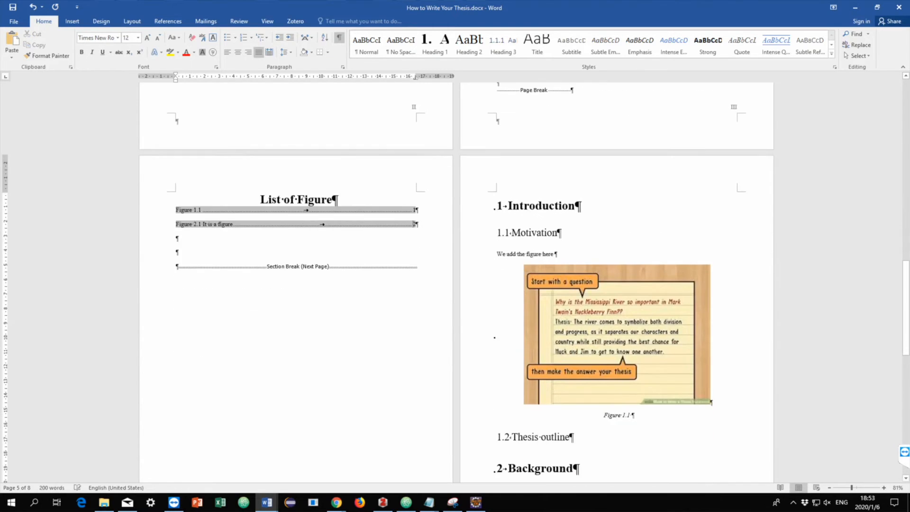
scroll(403, 459, down, 1)
click(700, 348)
scroll(700, 348, down, 2)
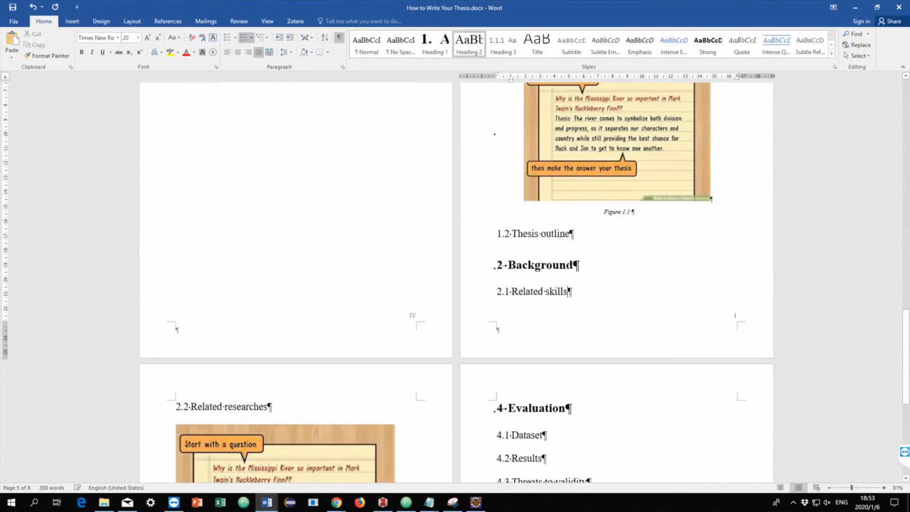
scroll(700, 348, up, 1)
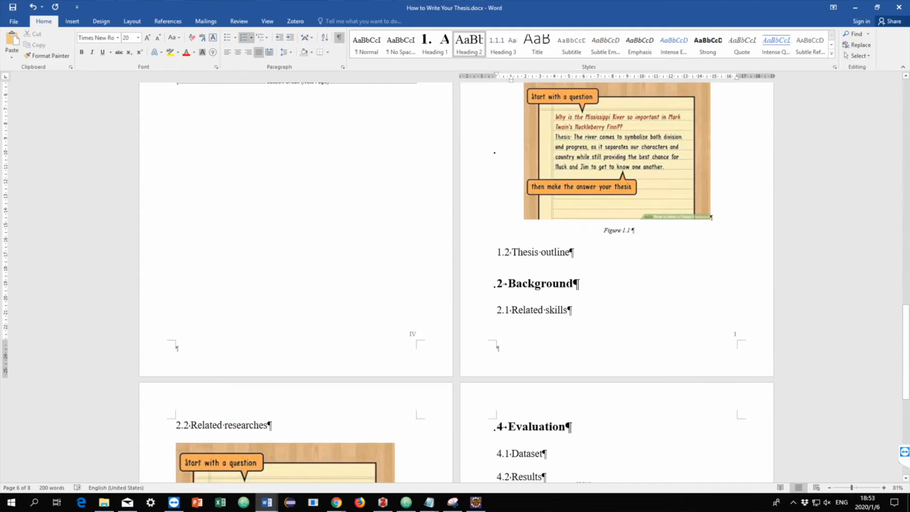
scroll(613, 315, up, 3)
click(613, 315)
key(Return)
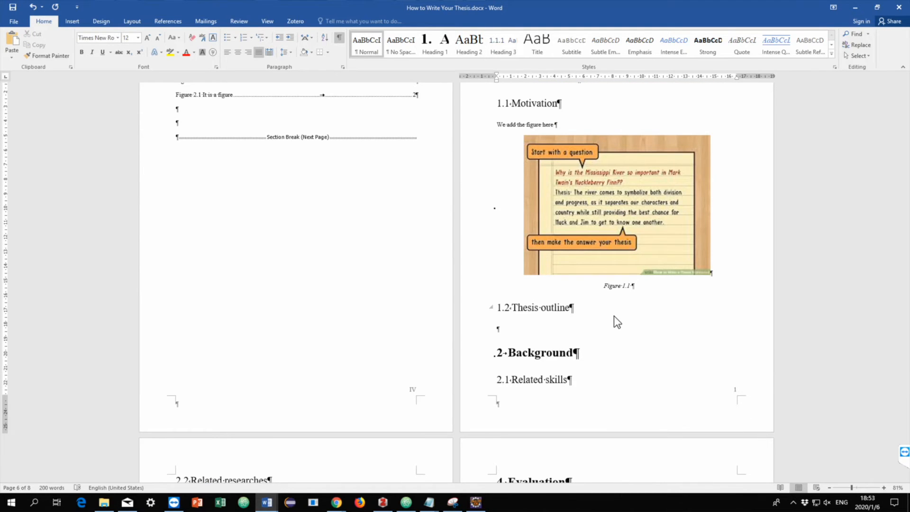
text(Here is figure)
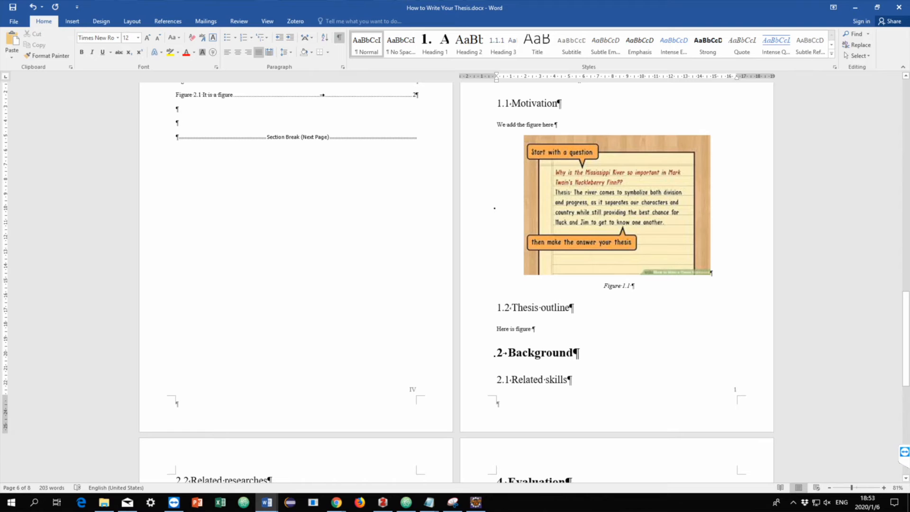
Insert a hyperlinked cross-reference to Figure 1.1, with only label and number, at the end of the "Here is figure" line
click(167, 21)
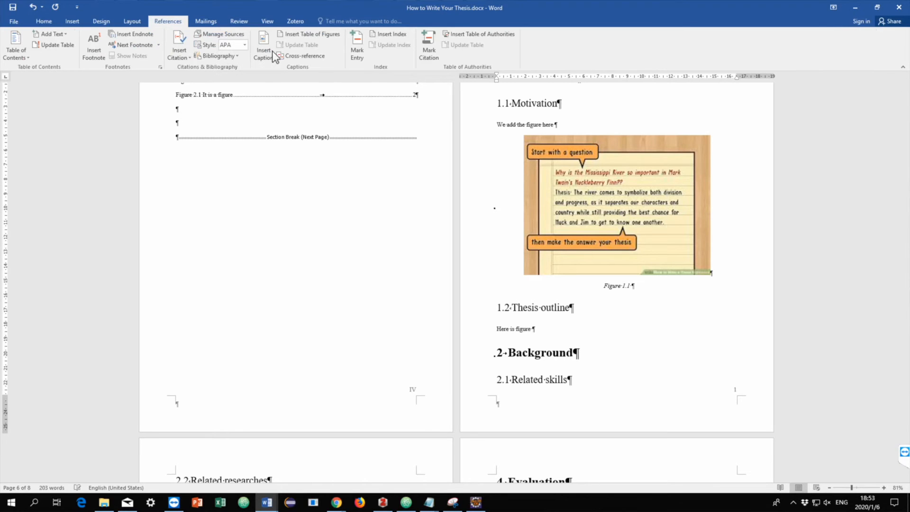
click(309, 56)
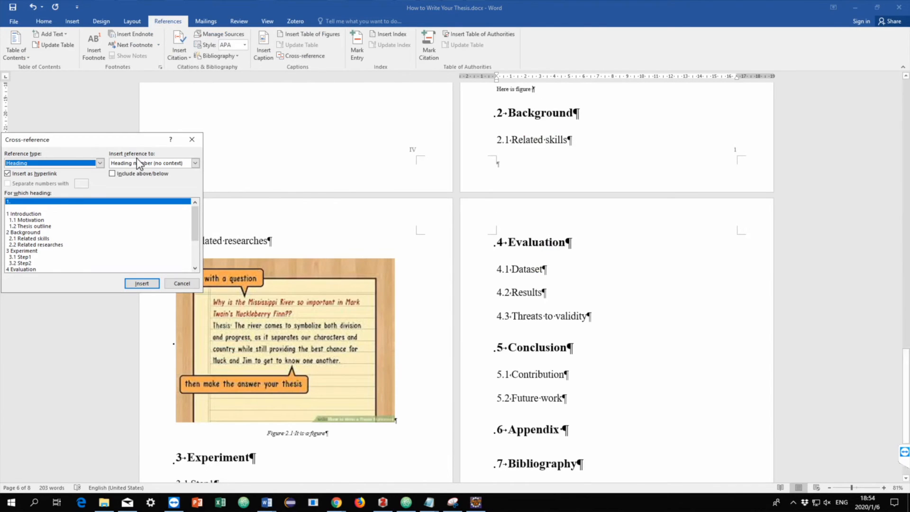
click(80, 163)
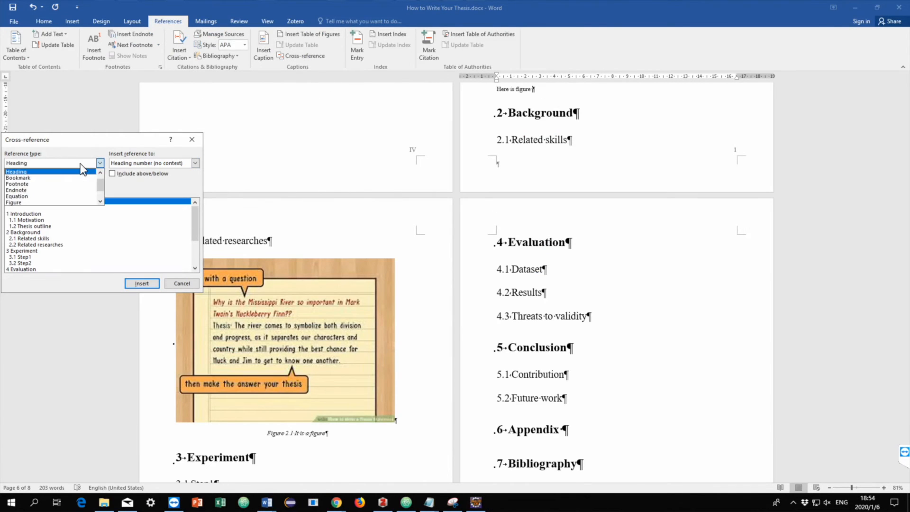
click(59, 201)
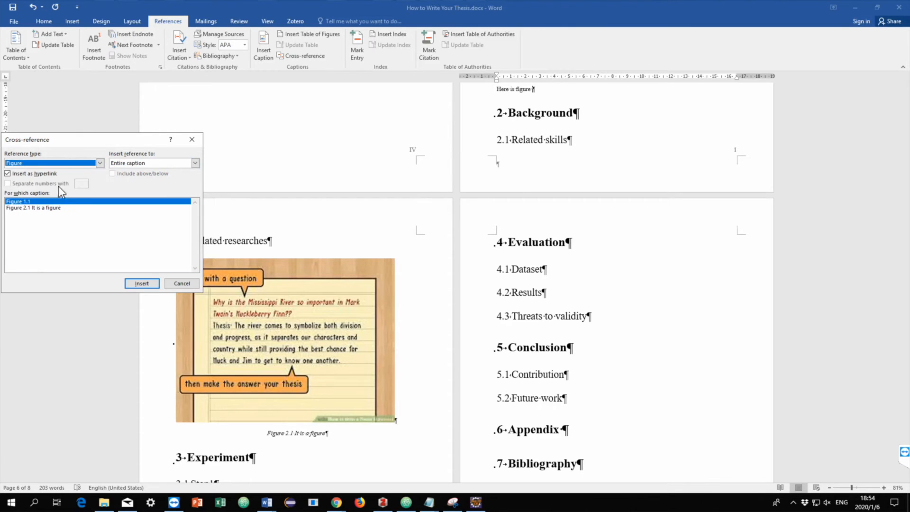
click(187, 162)
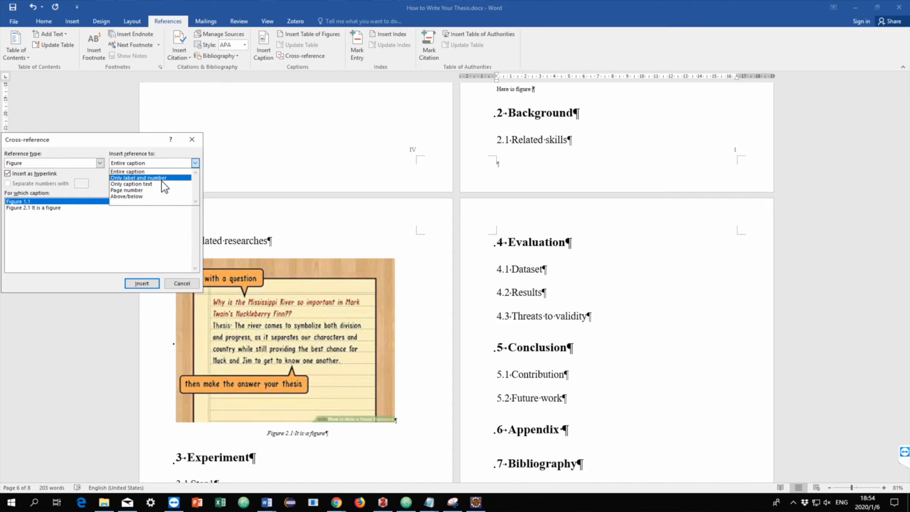
click(162, 179)
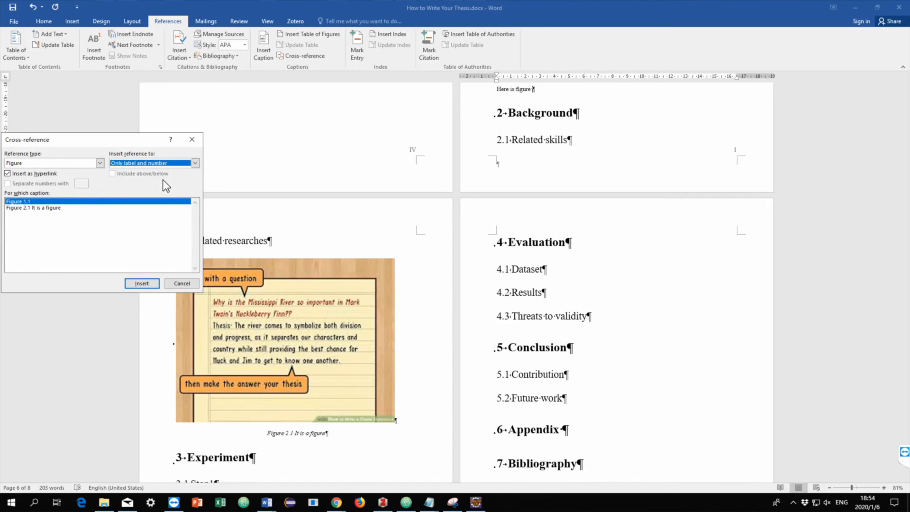
click(141, 282)
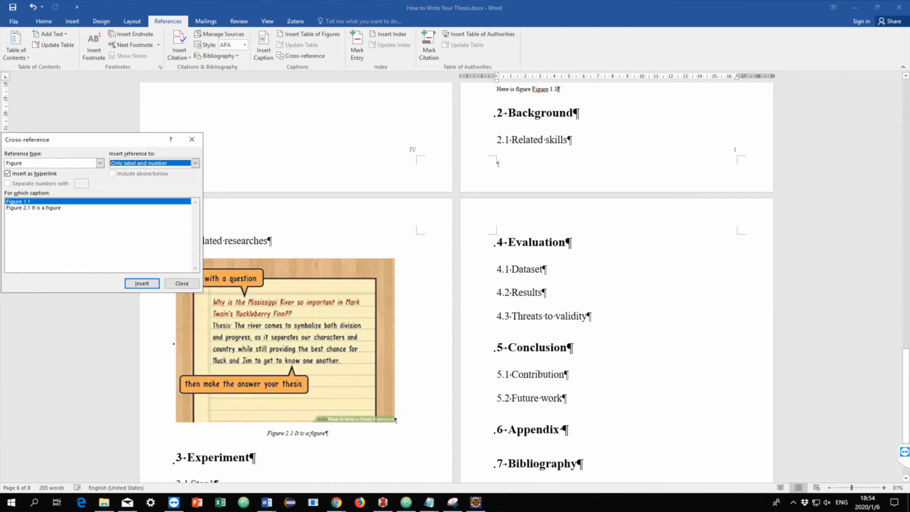
click(192, 140)
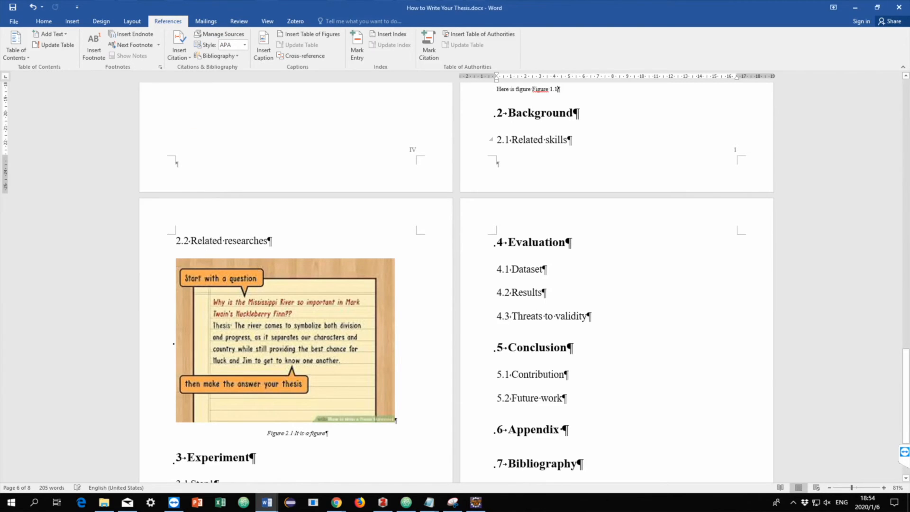
Delete the redundant word "figure" before the cross-reference so the line reads "Here is Figure 1.1"
scroll(455, 284, down, 2)
scroll(454, 284, up, 2)
click(579, 113)
double_click(524, 89)
key(Delete)
click(542, 89)
scroll(455, 284, up, 1)
scroll(455, 285, down, 2)
scroll(455, 284, up, 1)
scroll(455, 285, up, 2)
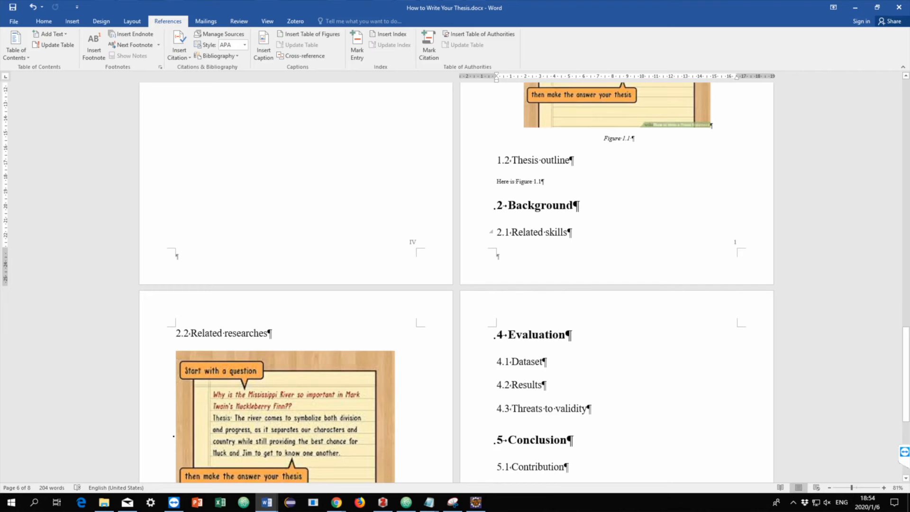
scroll(540, 263, up, 4)
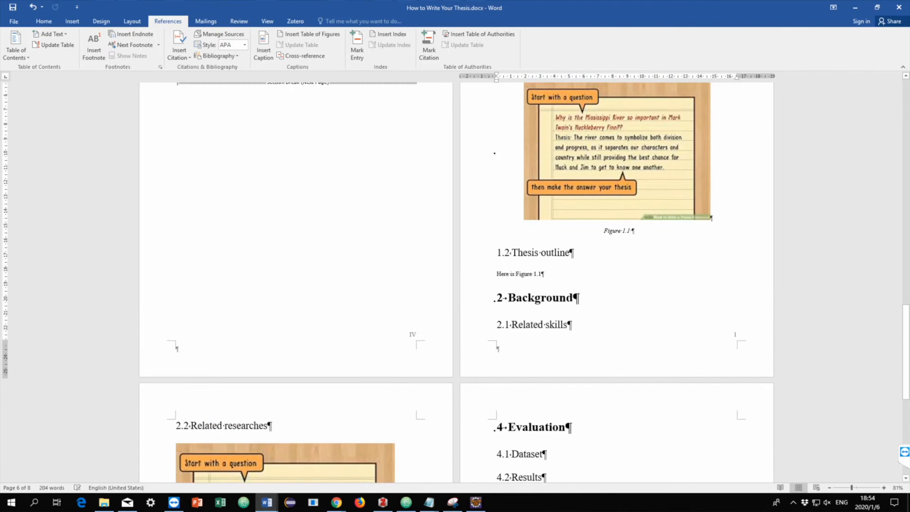
scroll(455, 283, down, 3)
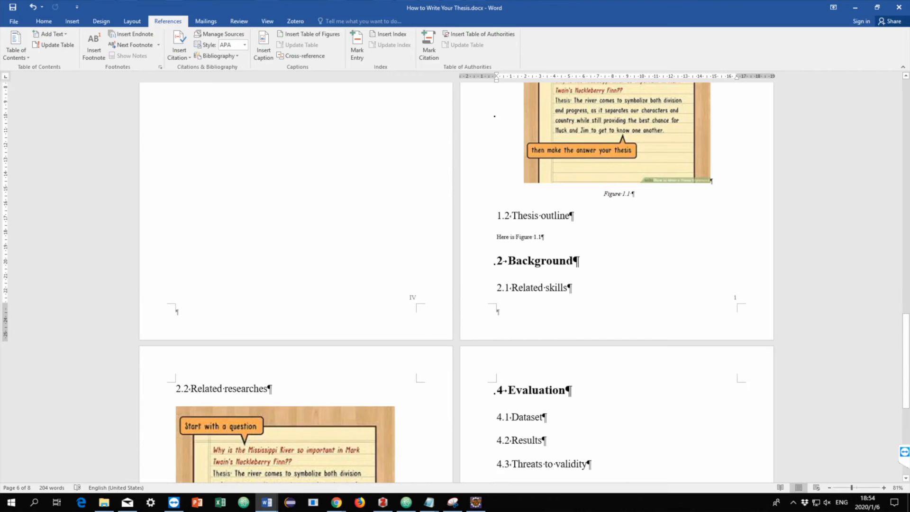
Switch to the Chrome window with the syntax-highlighted getComponentType code and select the whole listing
mouse_move(338, 506)
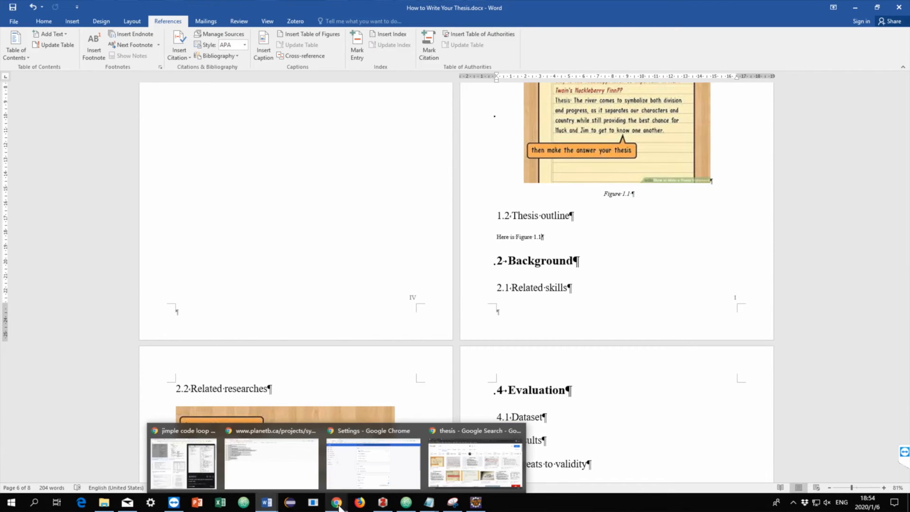
click(297, 469)
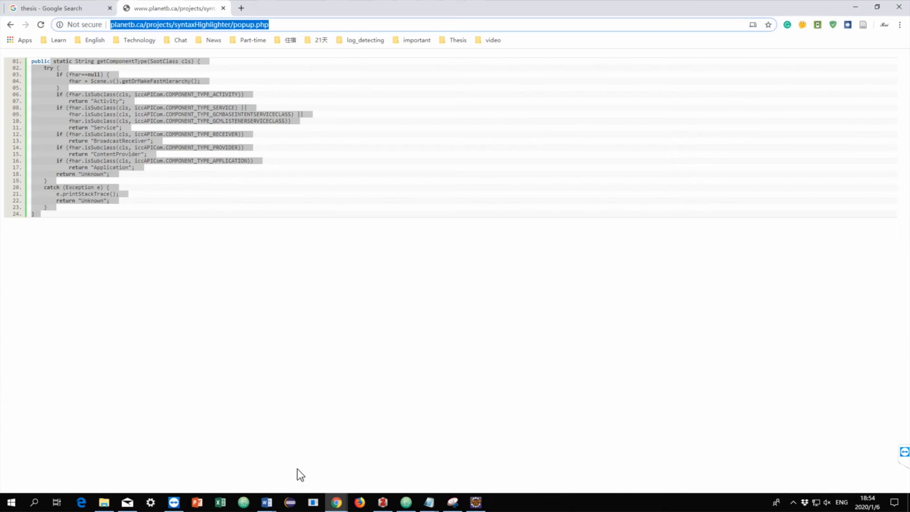
click(48, 200)
drag(46, 215, 31, 60)
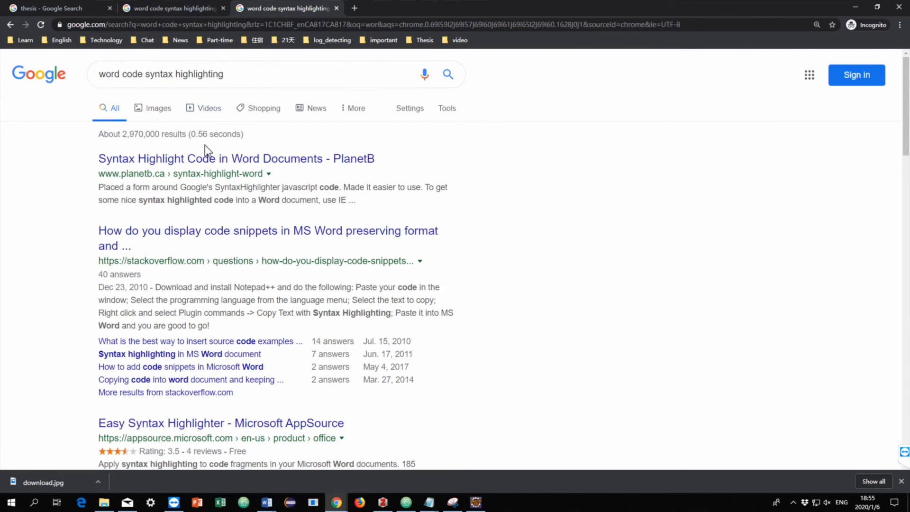
Open PlanetB's Syntax Highlight Code in Word Documents page from the search results and examine its code form and language choices
click(215, 158)
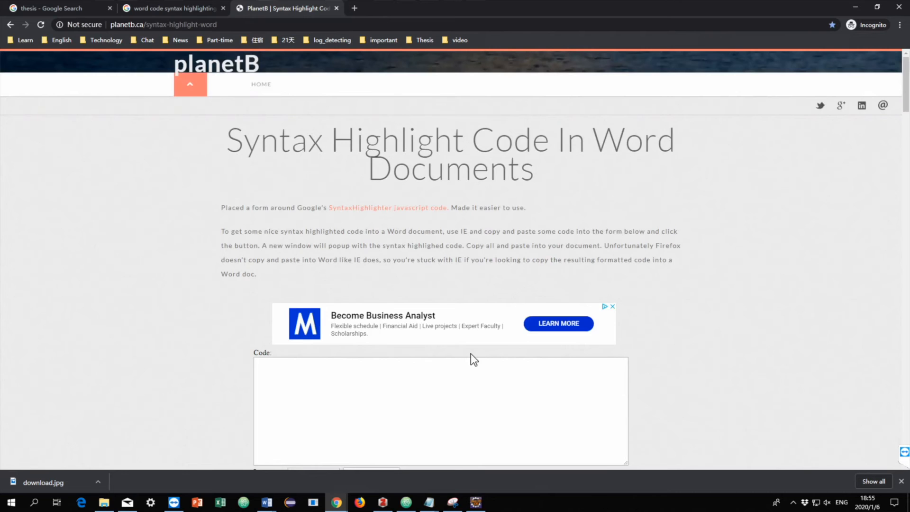
scroll(570, 330, down, 4)
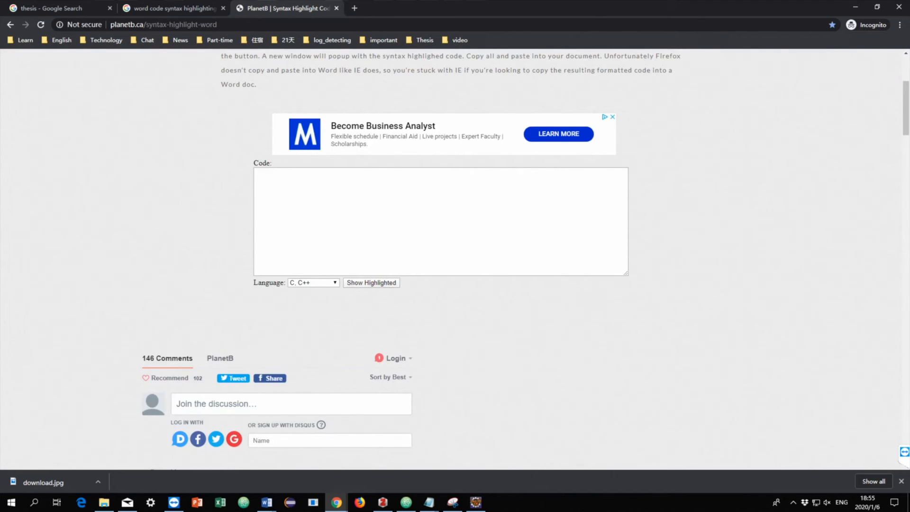
click(326, 280)
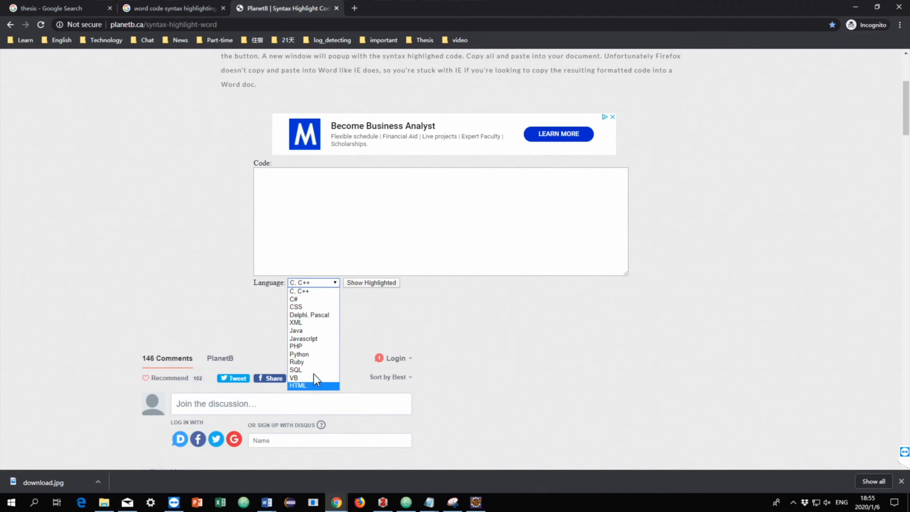
click(384, 318)
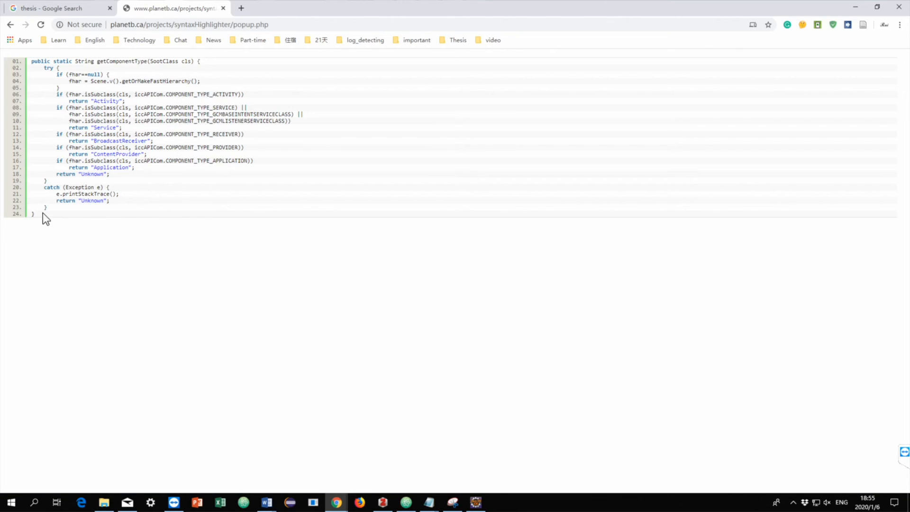
Copy the whole highlighted getComponentType listing and paste it into the thesis in Word, on a new line below 4.1 Dataset
drag(43, 213, 18, 48)
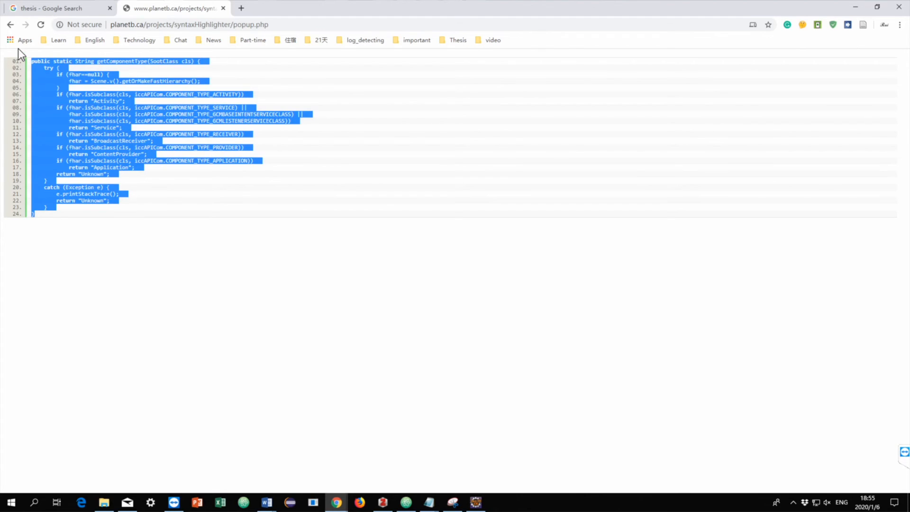
click(336, 503)
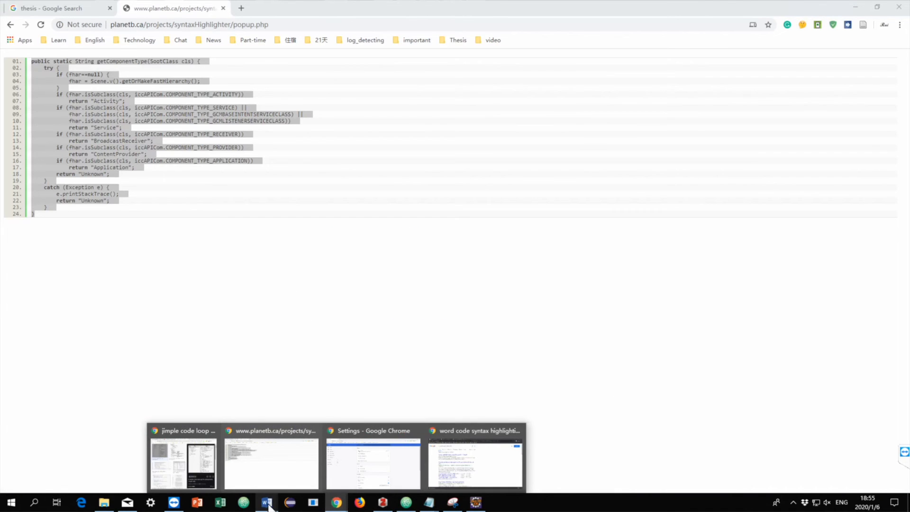
mouse_move(267, 504)
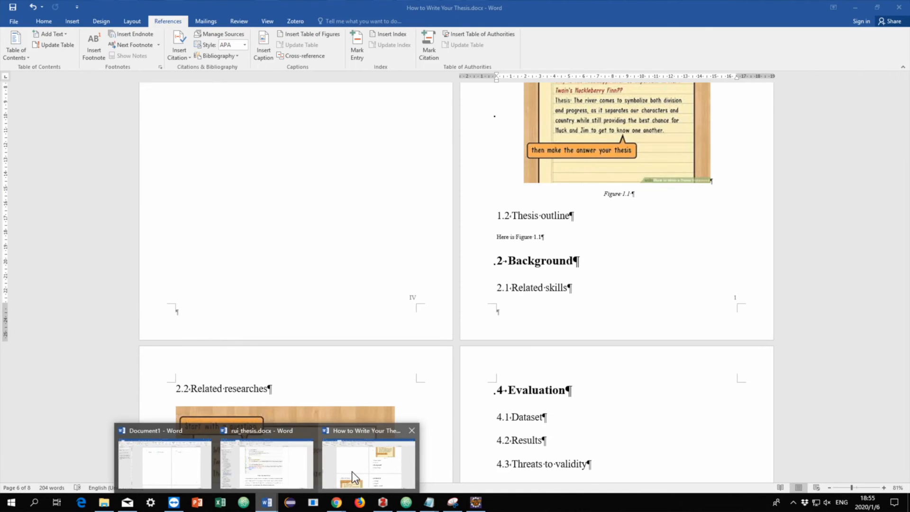
click(351, 471)
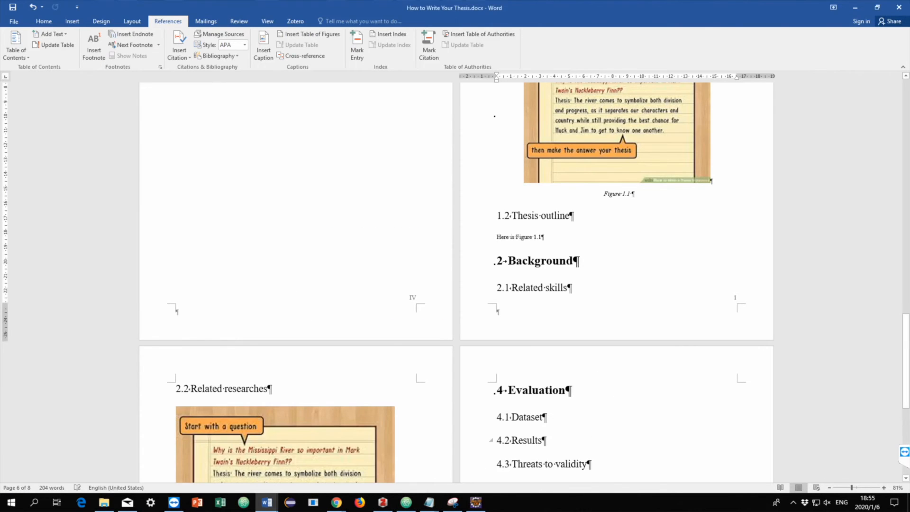
click(542, 416)
key(Return)
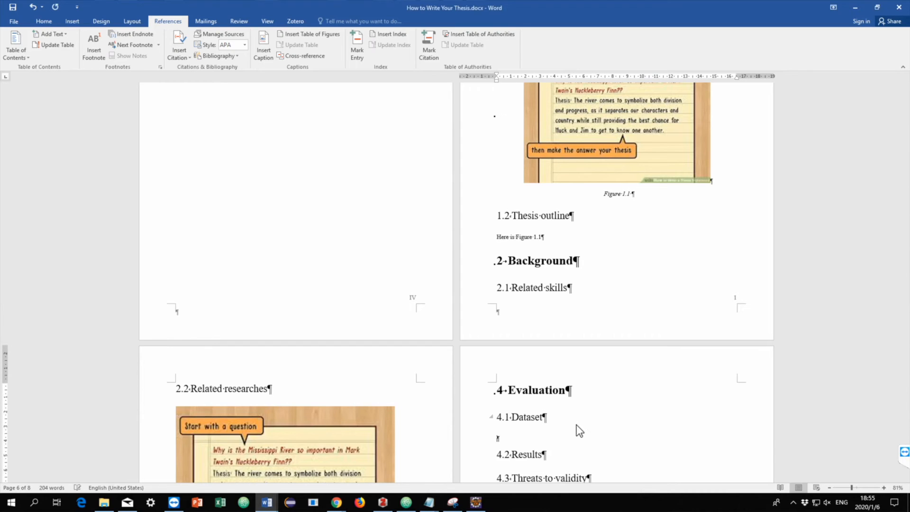
key(ctrl+v)
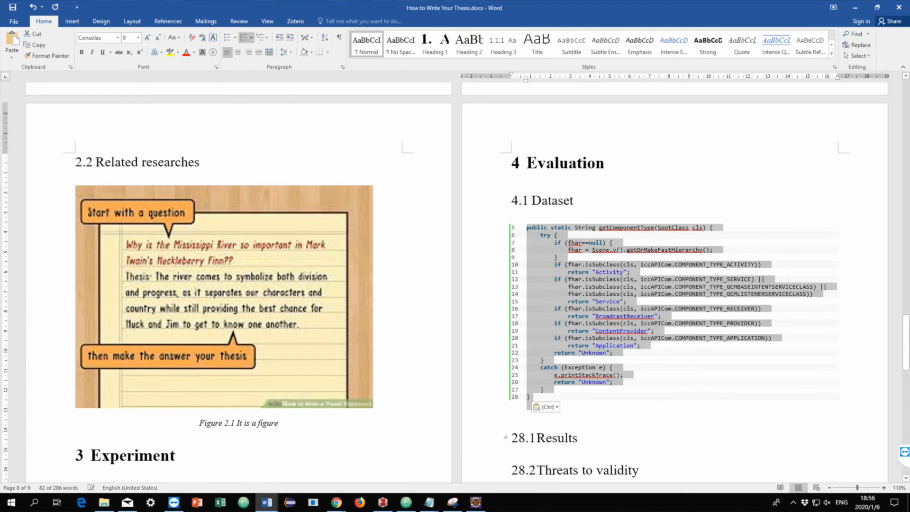
Select the pasted code listing and create a new caption label named "Listing" for it
drag(527, 345, 527, 233)
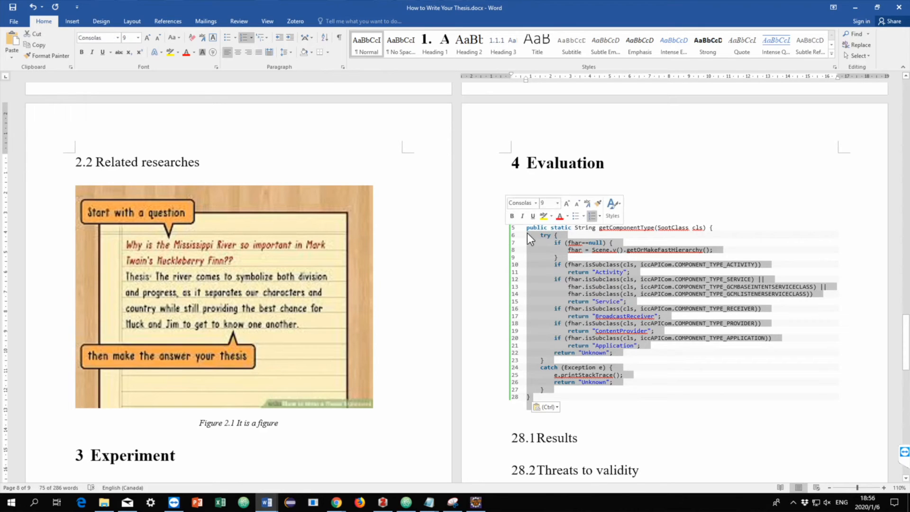
click(550, 395)
drag(550, 396, 522, 230)
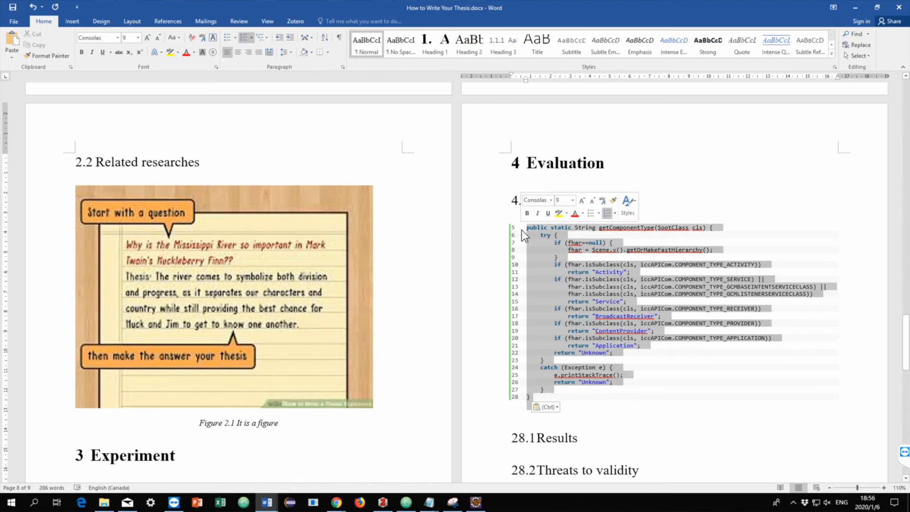
click(168, 21)
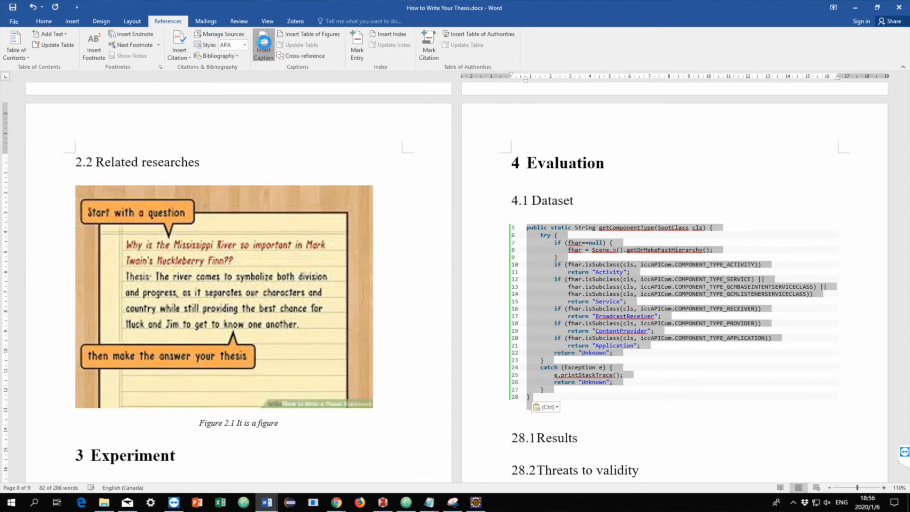
click(263, 46)
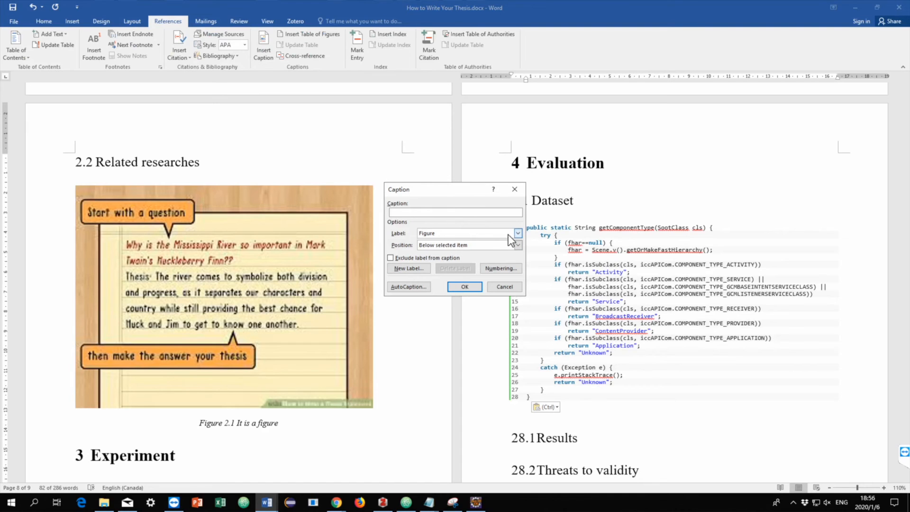
click(412, 269)
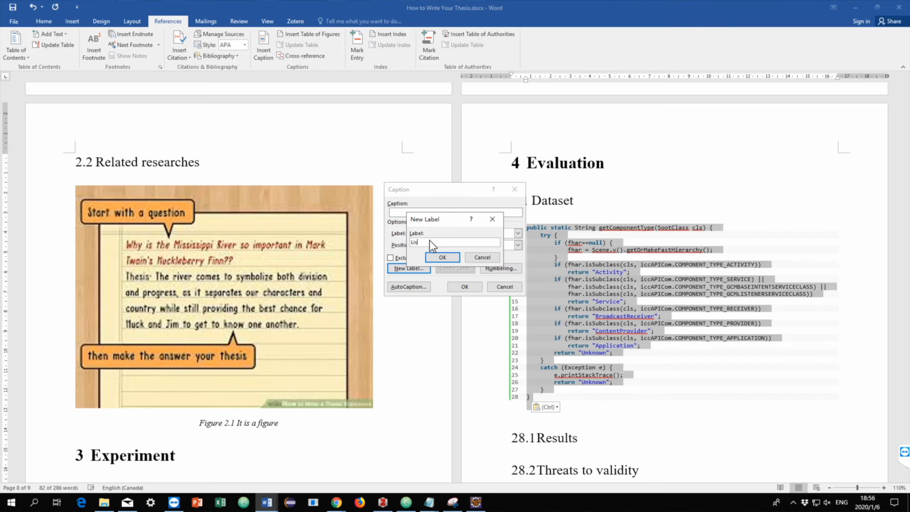
click(440, 258)
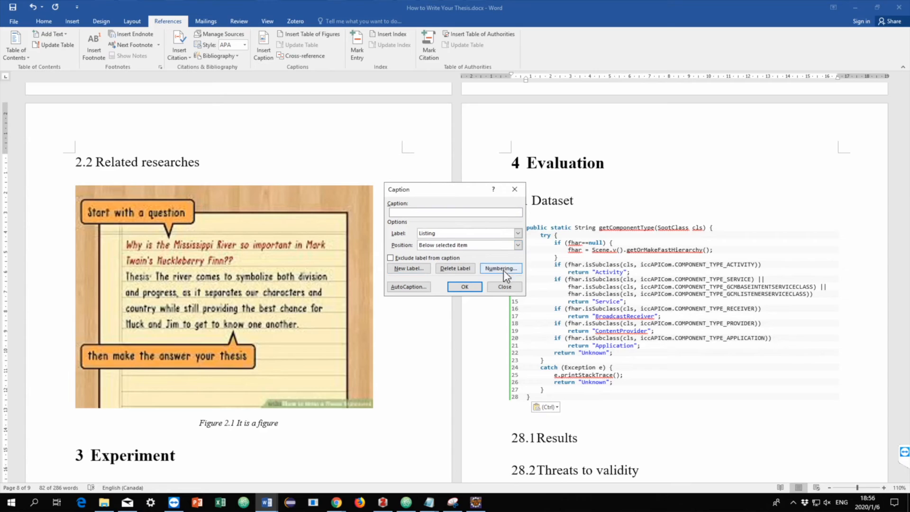
Include the chapter number in the Listing numbering and insert the caption below the code with the text "here is the code"
click(490, 268)
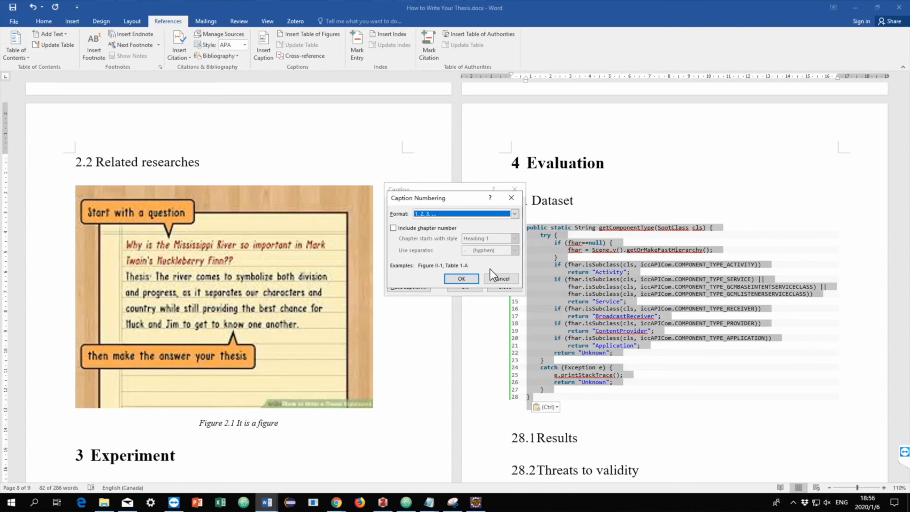
click(421, 230)
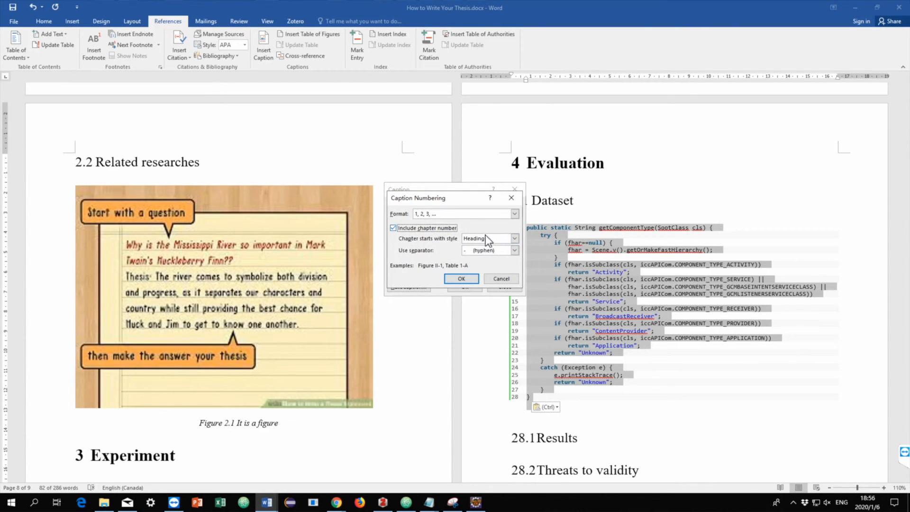
click(465, 277)
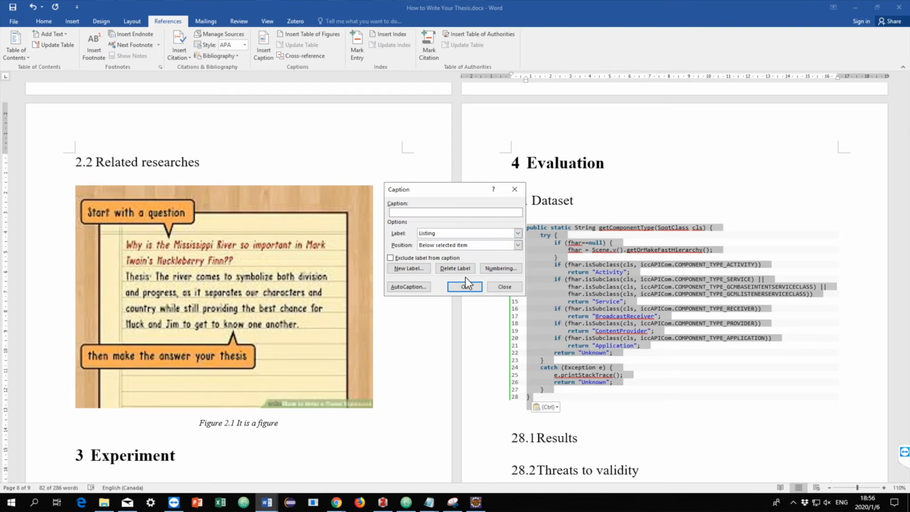
click(469, 284)
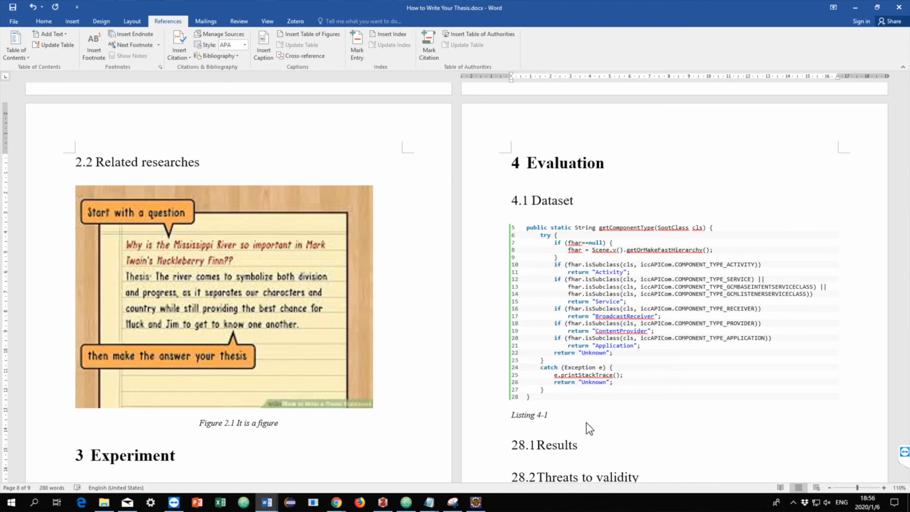
text(here is the code)
Show the formatting marks and insert a page break below the List of Figure entries
scroll(309, 327, down, 3)
scroll(309, 328, up, 10)
scroll(309, 328, up, 10)
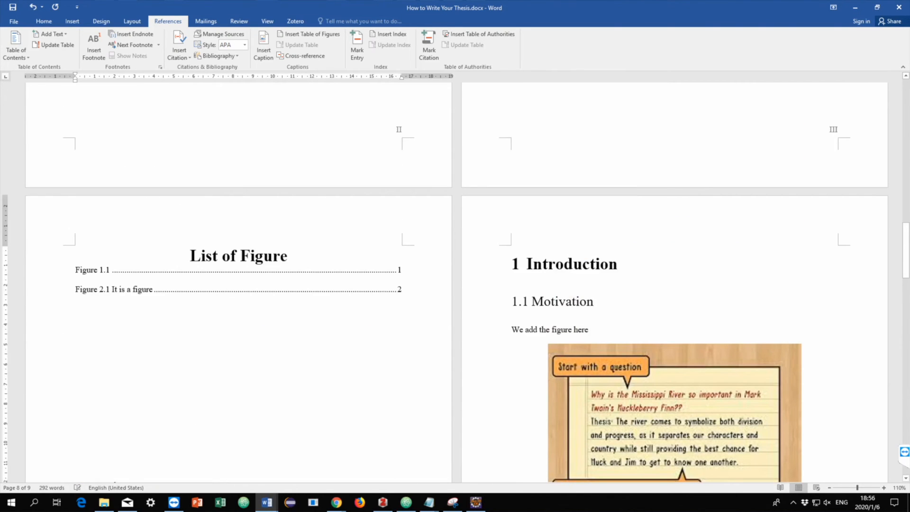
click(44, 21)
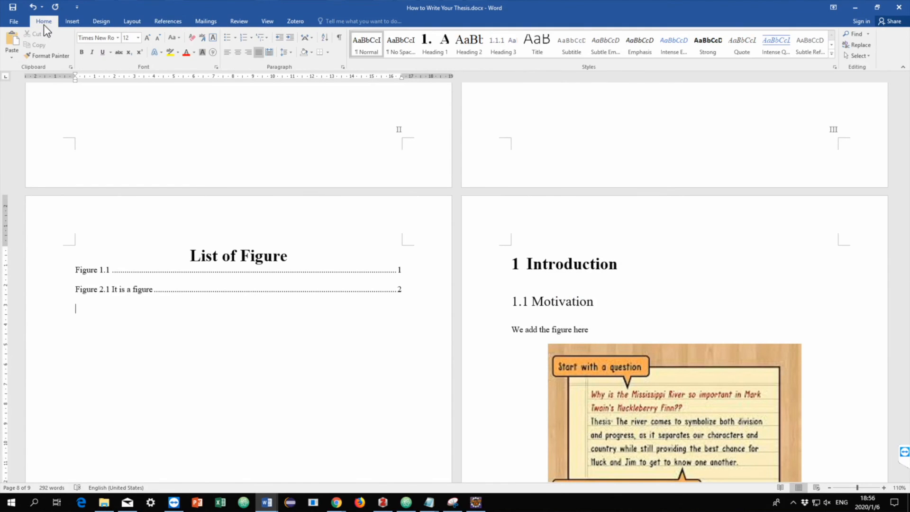
click(340, 37)
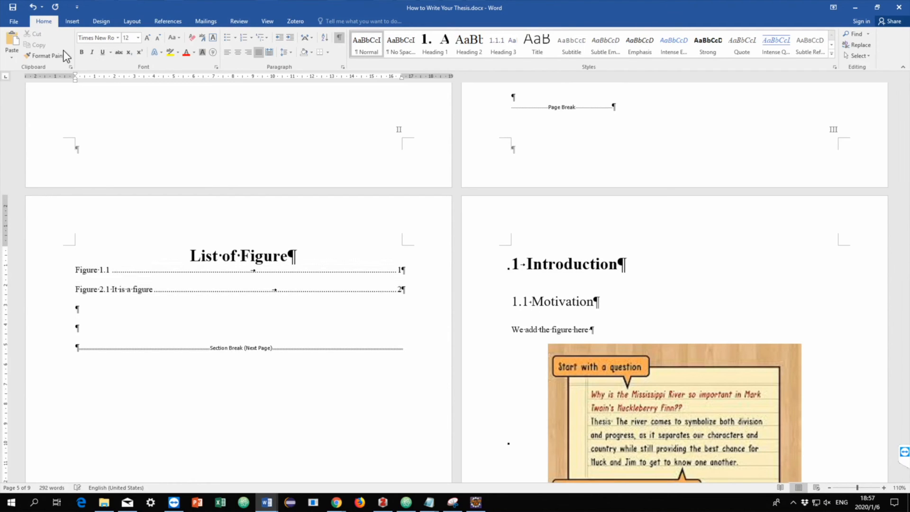
click(72, 21)
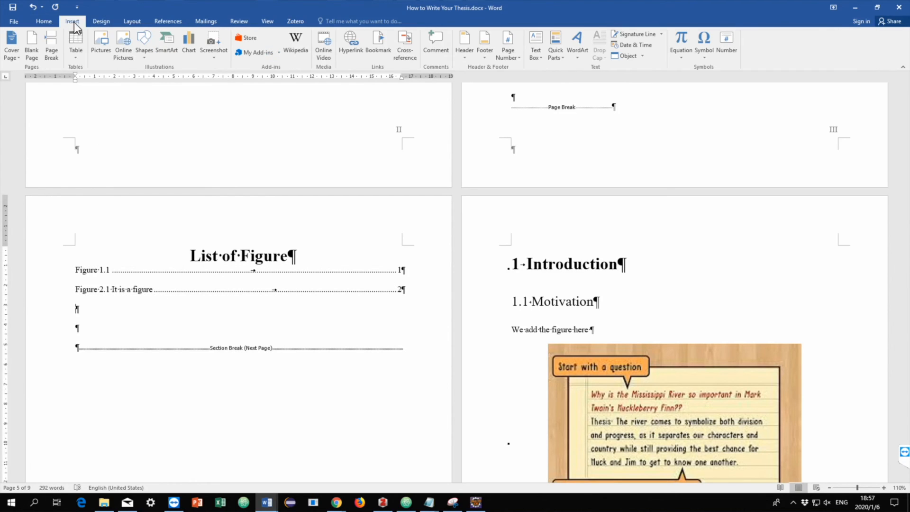
click(52, 53)
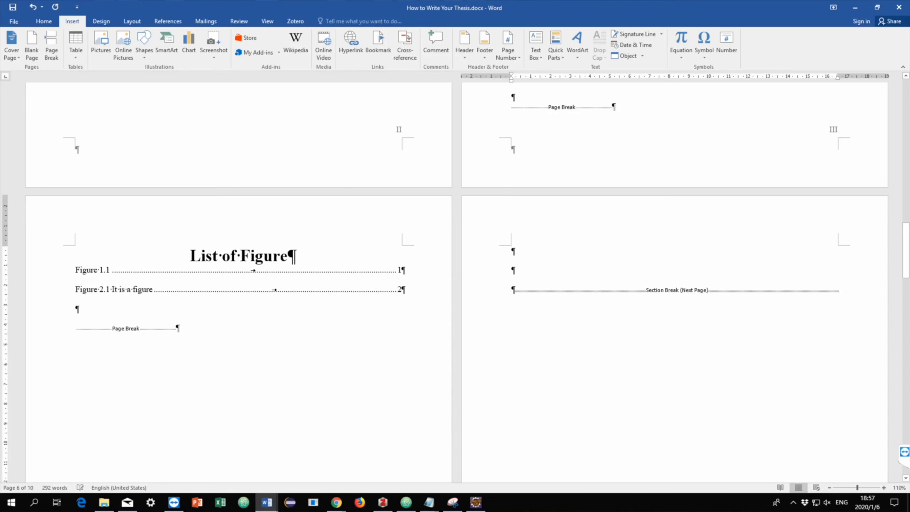
Insert a table of figures for the Listing caption label on the new page before the section break
click(169, 22)
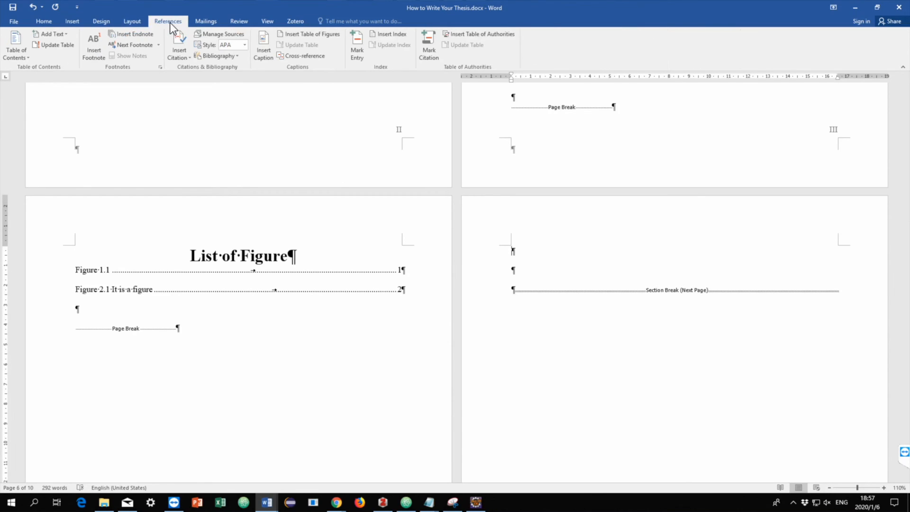
click(313, 34)
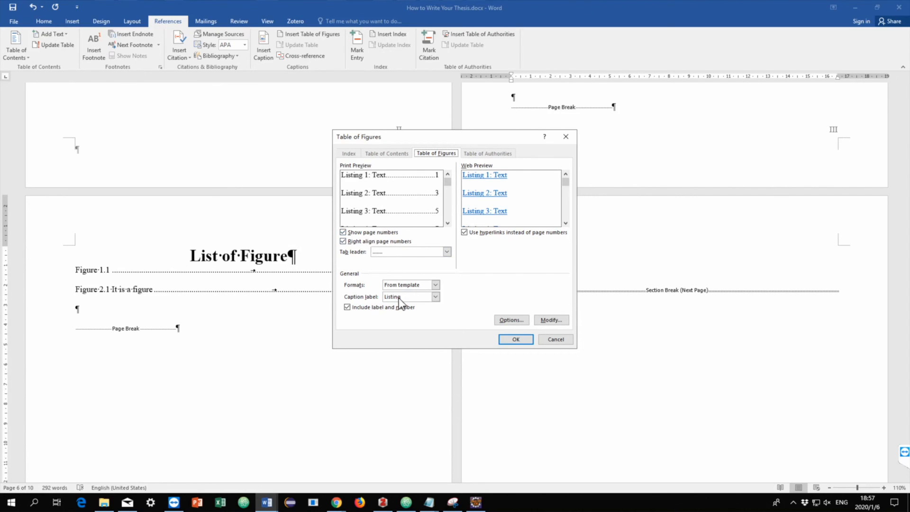
click(512, 339)
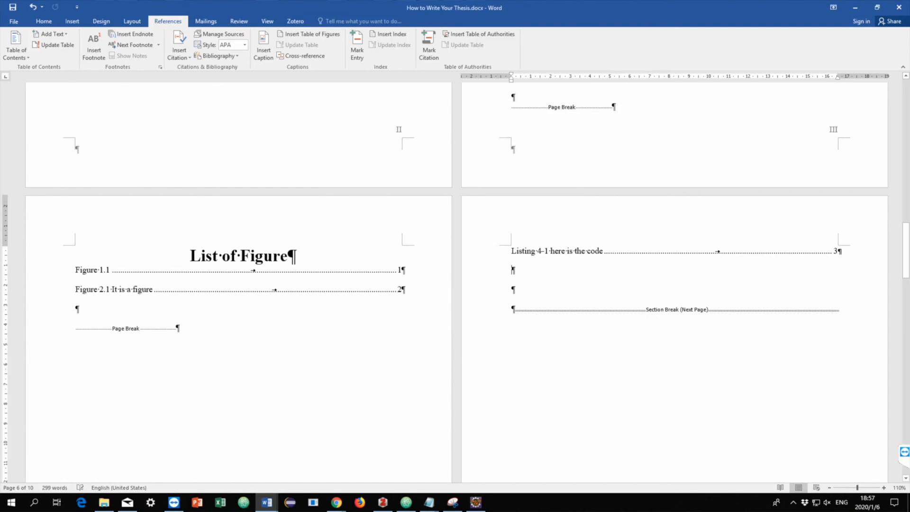
Add the title line "List of Listing" above the new table of listings
click(512, 251)
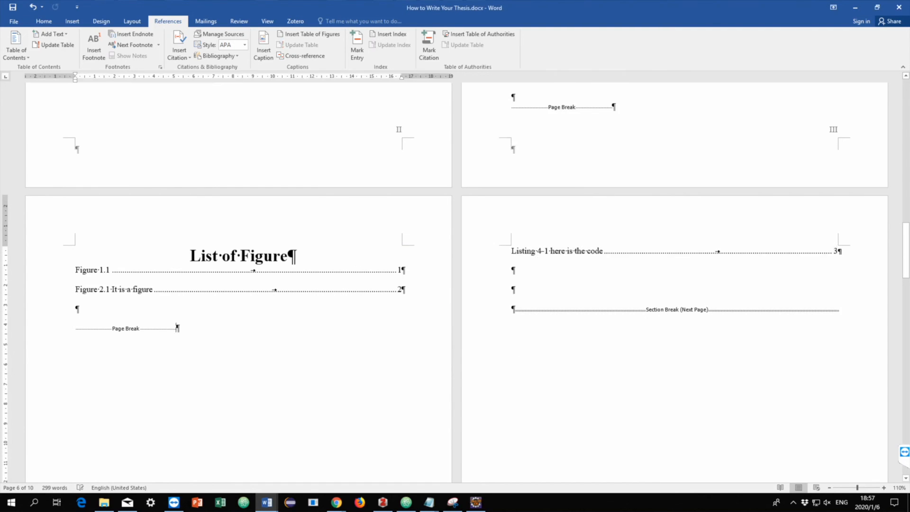
key(Return)
text(List· of Listing)
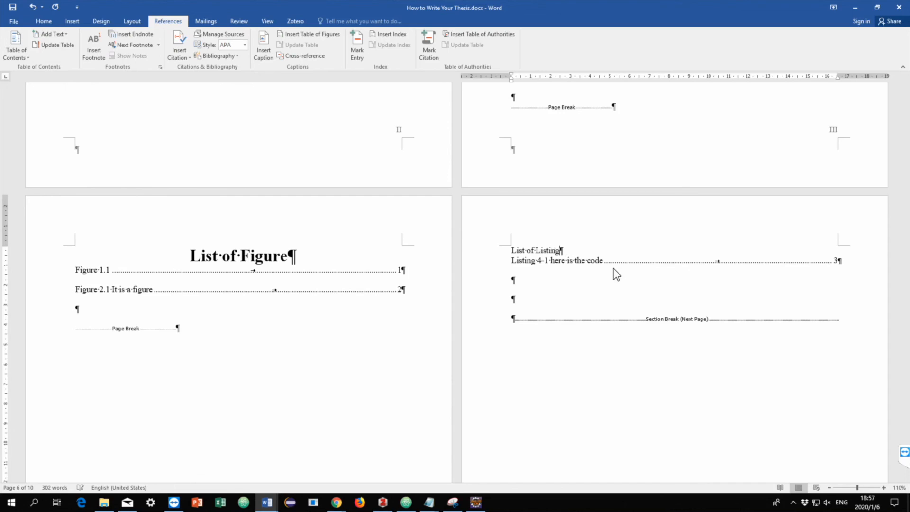
Format the "List of Listing" title as 22 pt, bold and centered
click(479, 251)
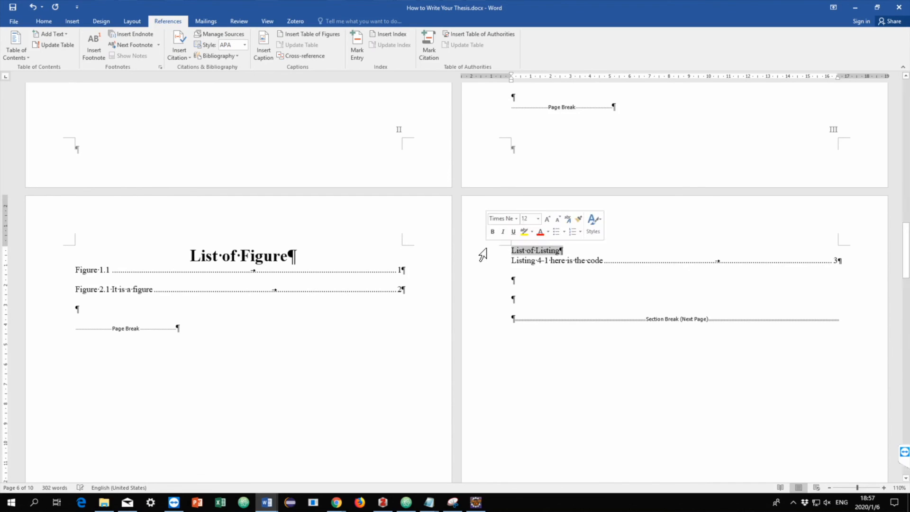
click(44, 21)
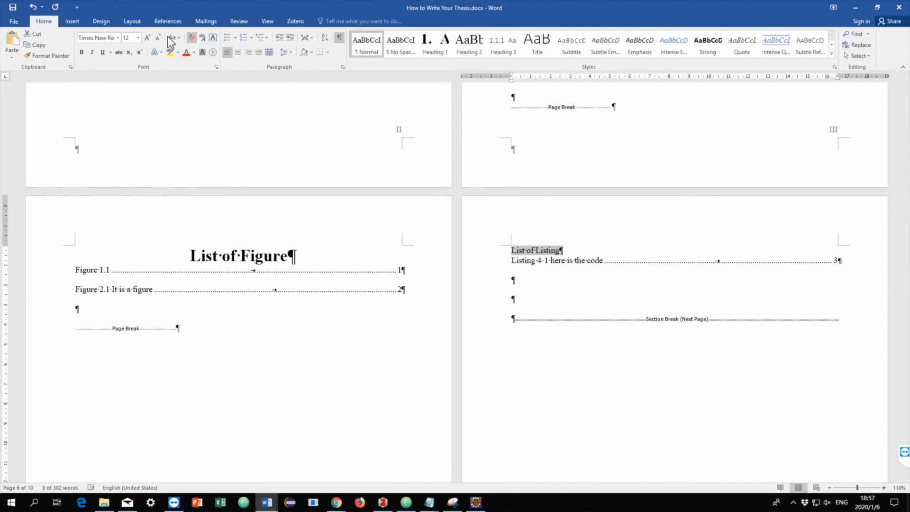
click(147, 37)
click(147, 38)
click(147, 38)
click(147, 37)
click(147, 38)
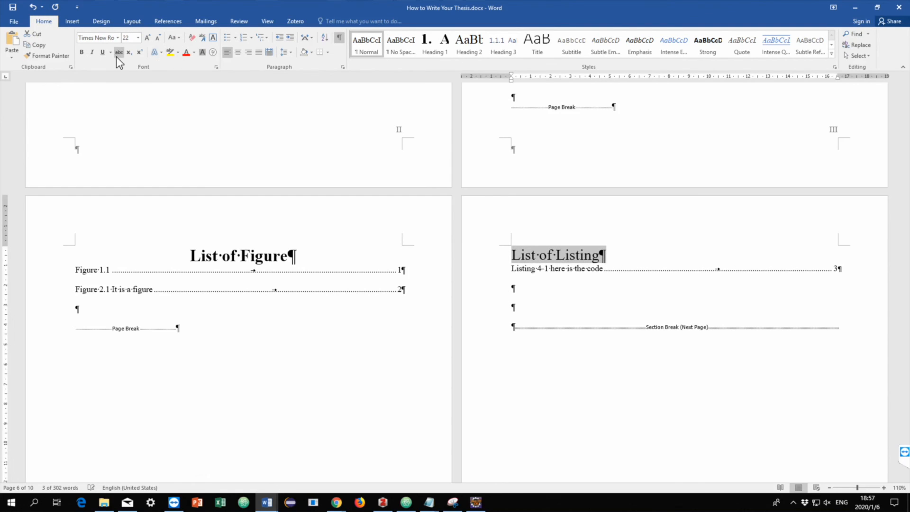
click(239, 52)
click(83, 52)
click(513, 288)
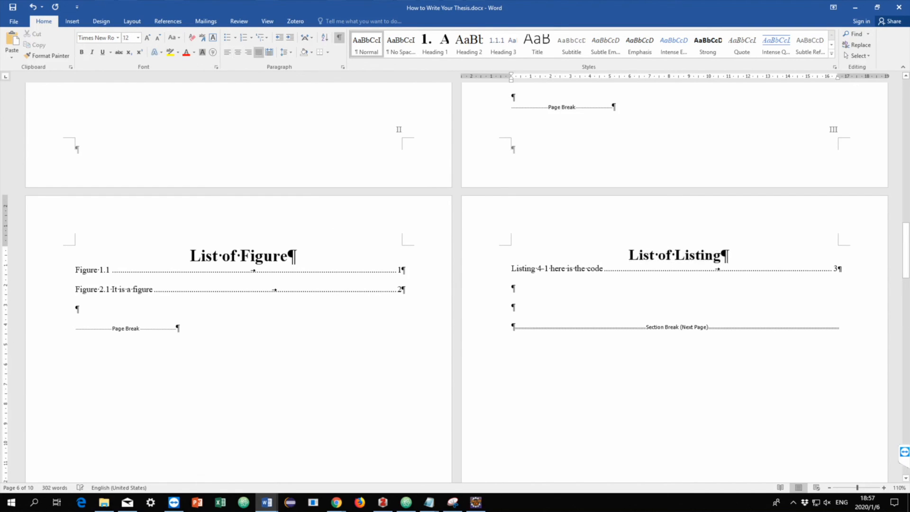
Review the table of contents, the figure and listing lists, and the Introduction and Related researches pages
scroll(456, 279, up, 3)
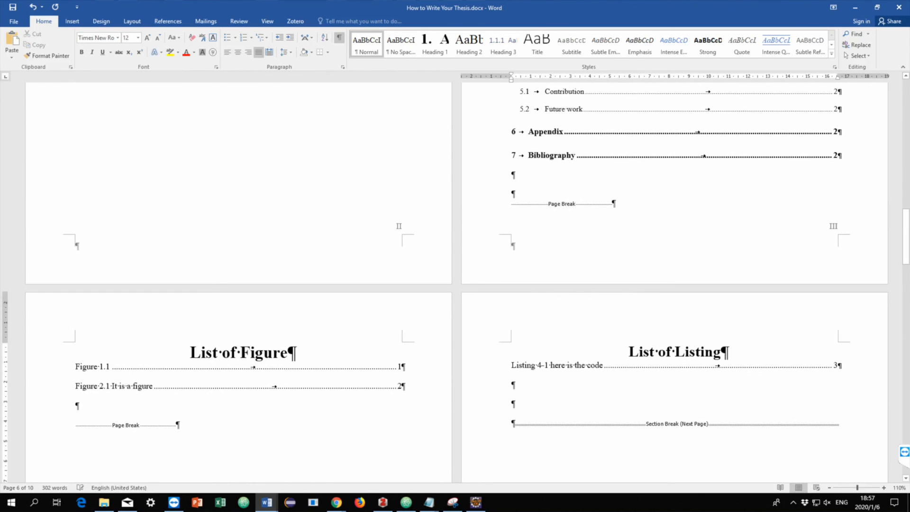
scroll(456, 279, up, 6)
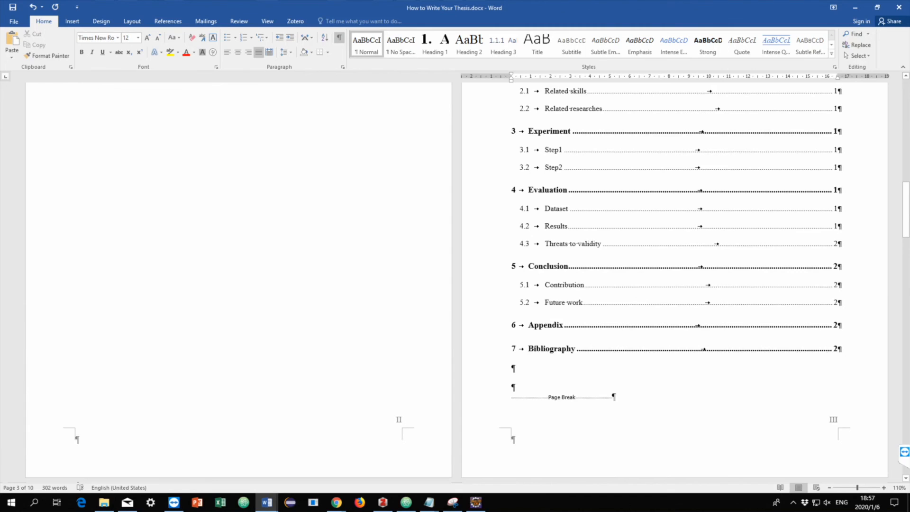
scroll(456, 279, down, 15)
scroll(592, 307, down, 13)
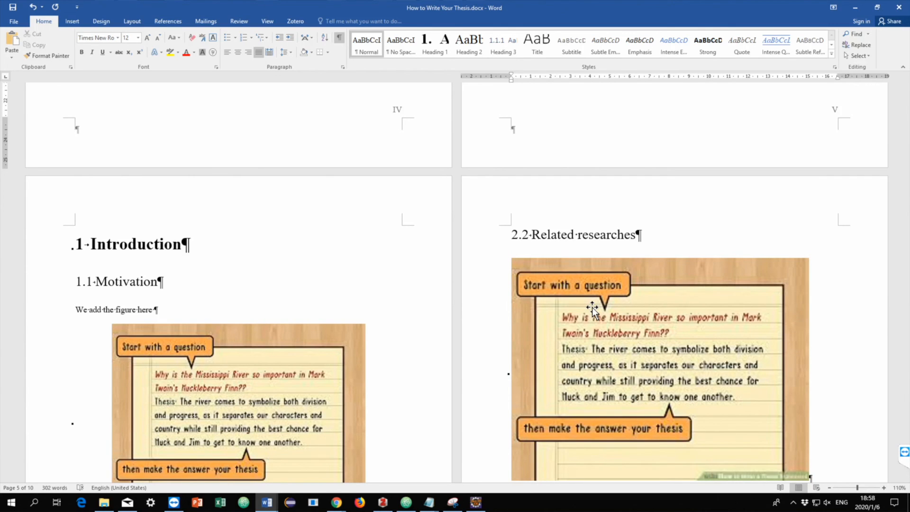
scroll(592, 308, down, 4)
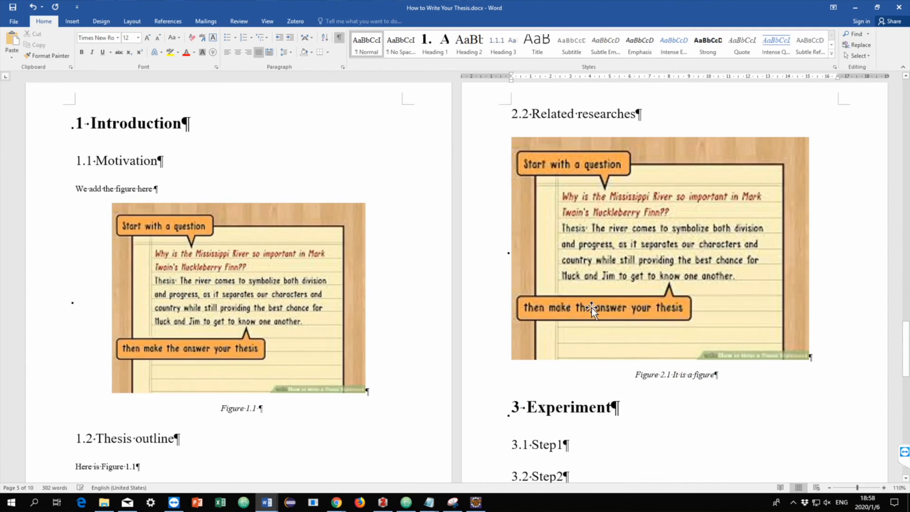